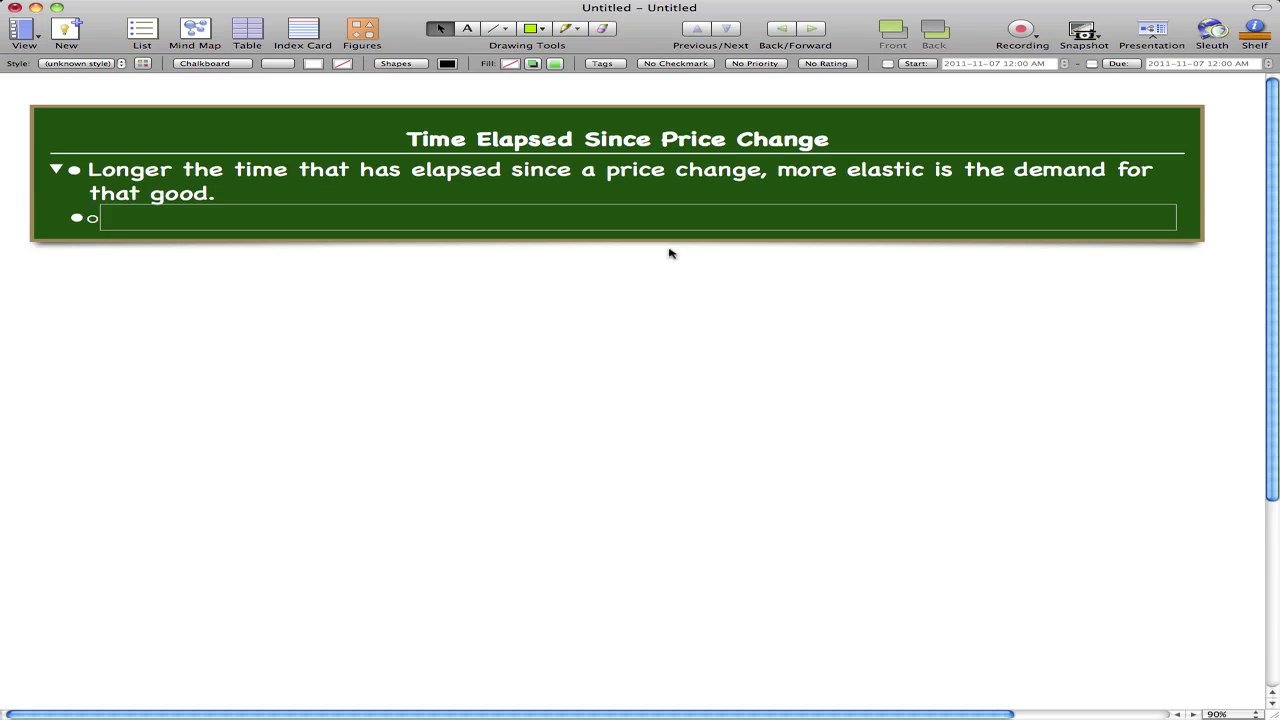
Write "ex. Price of oil increased 400% during 1970's, people didn't change the quantity they bought (inelastic)/" in the empty sub-bullet
type("ex. Price of oil increas")
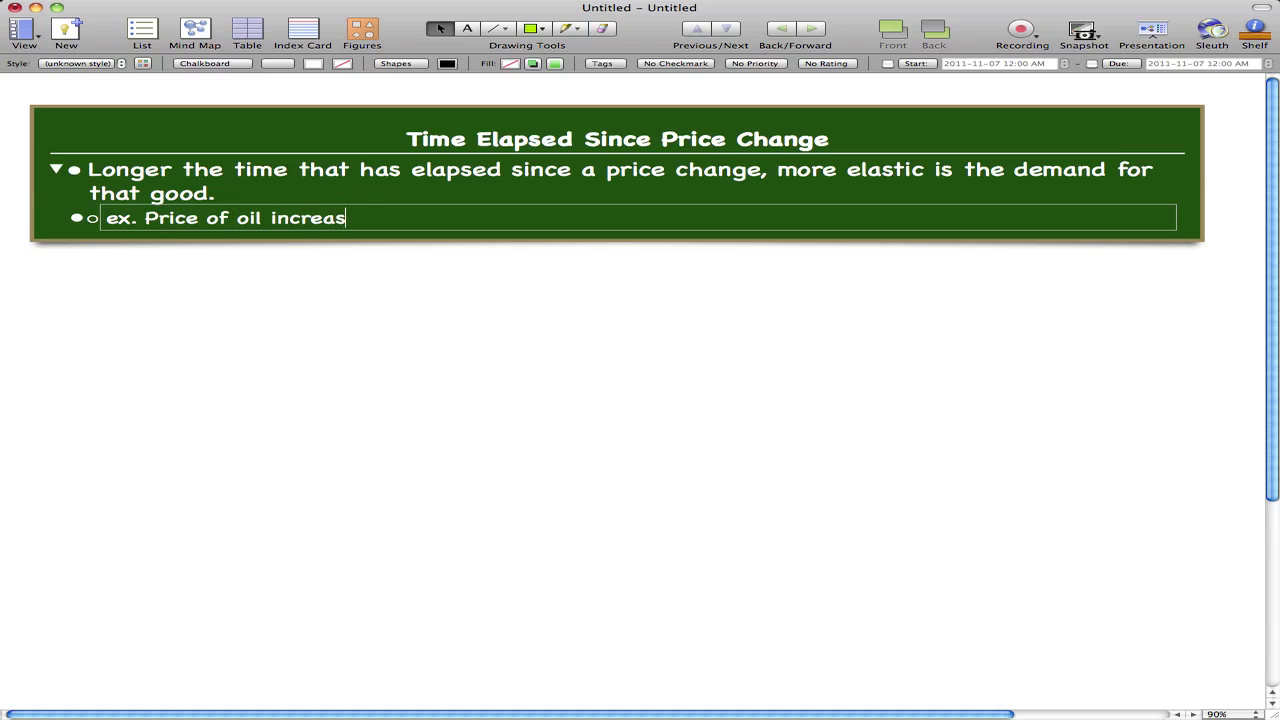
type("ed 400% during 1970's ,")
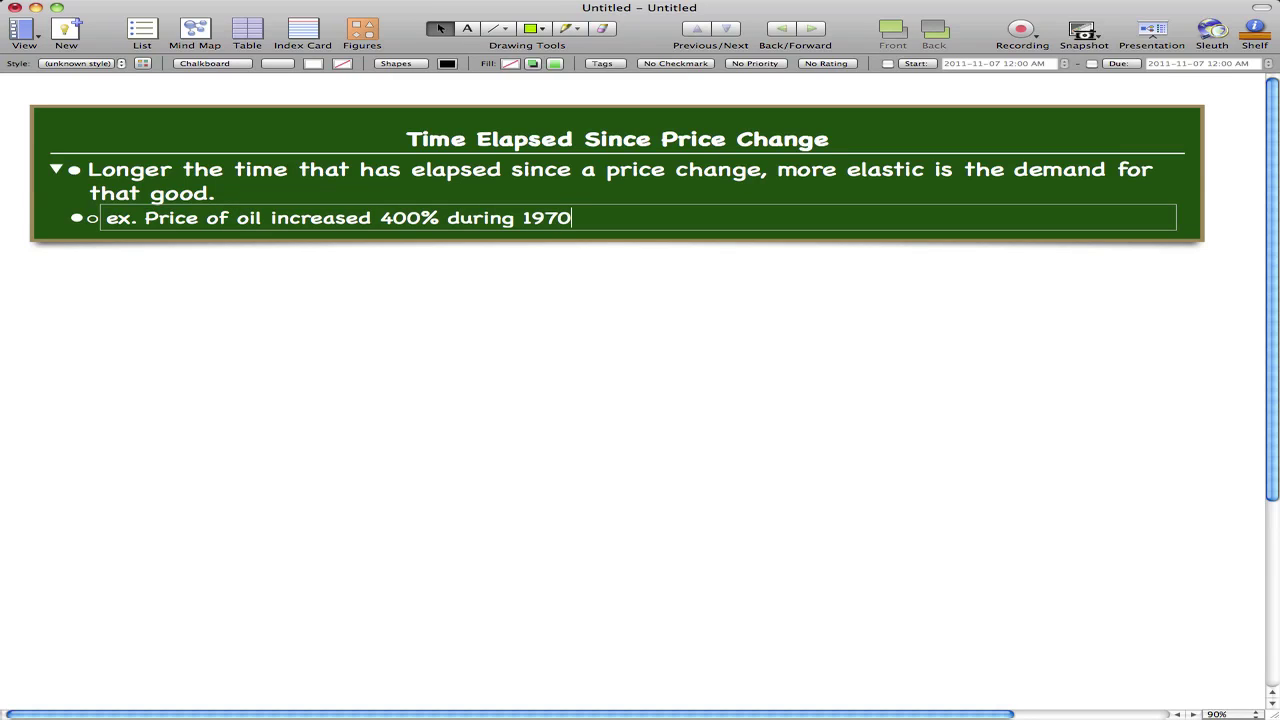
key("BackSpace")
key("BackSpace")
type(", people didn't ")
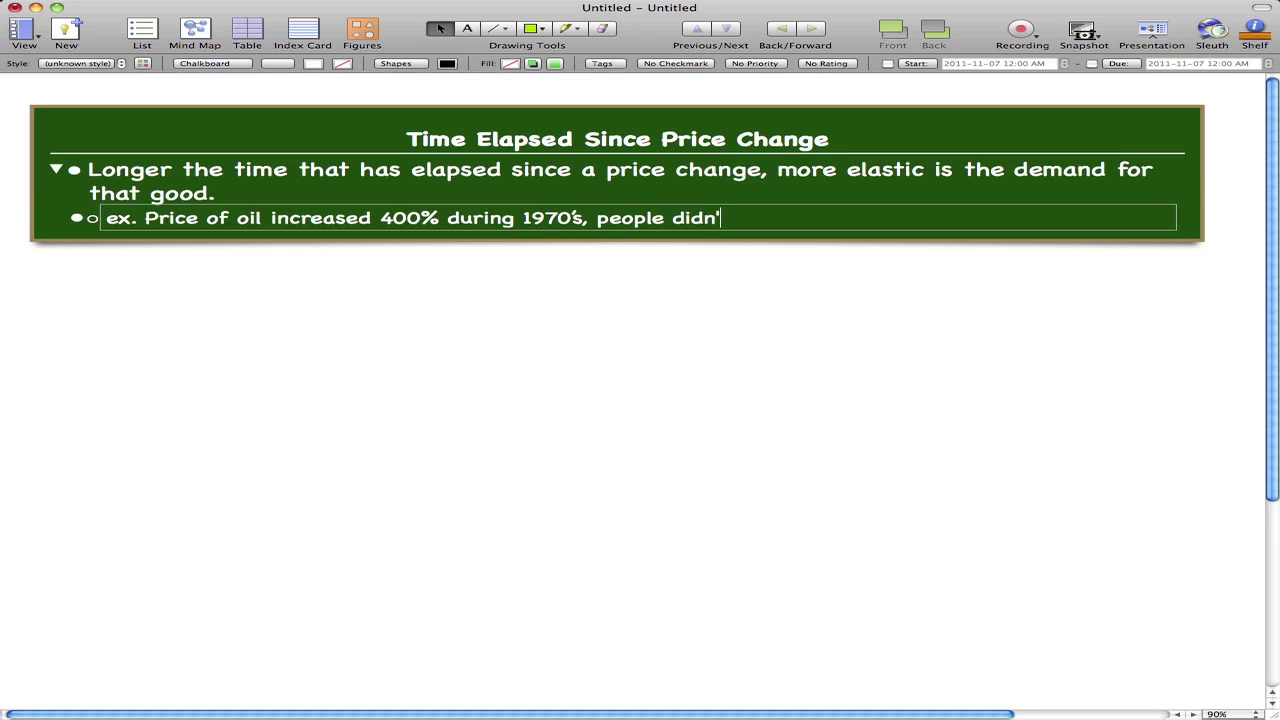
type("change the qua")
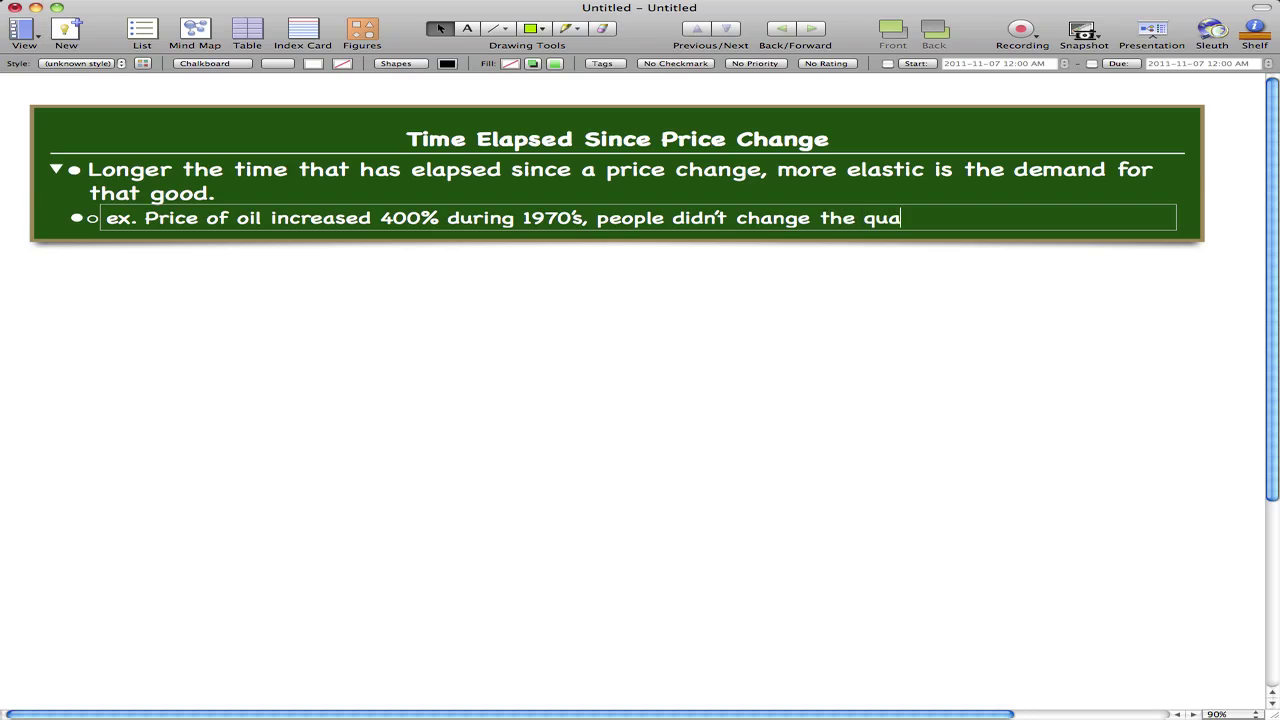
type("ntity they bought (i)")
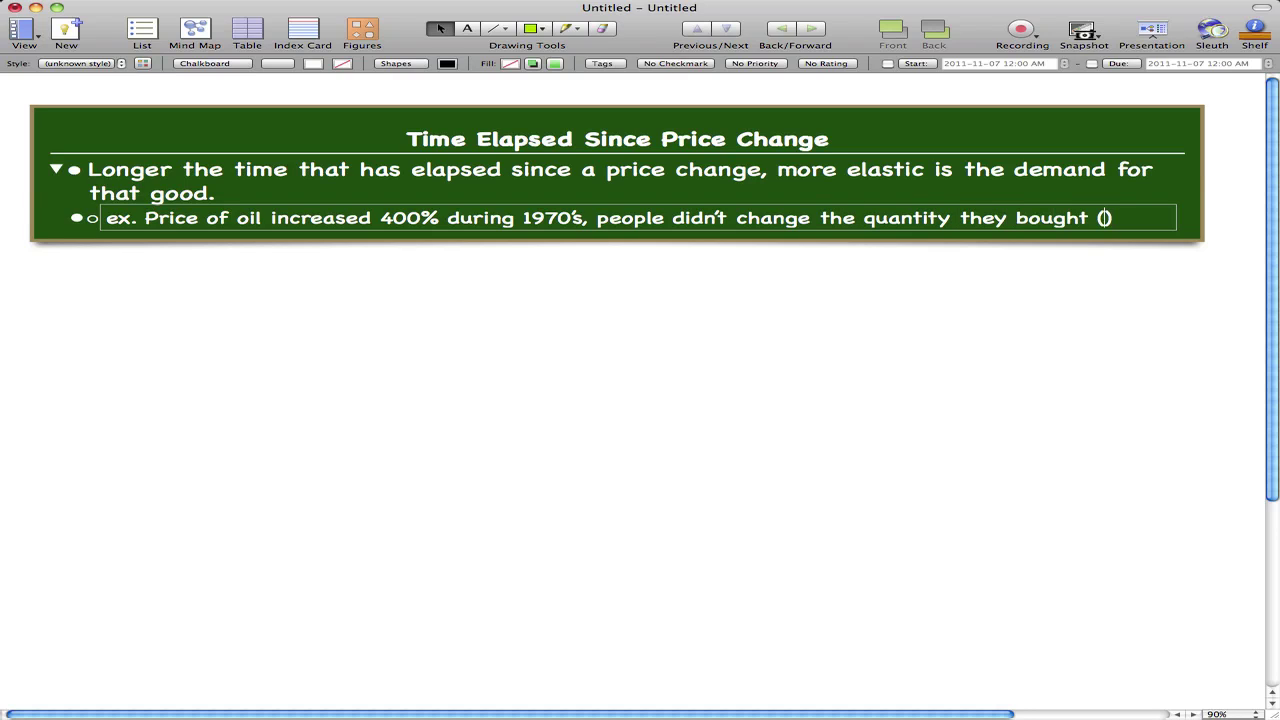
key("Left")
type("inelasitc")
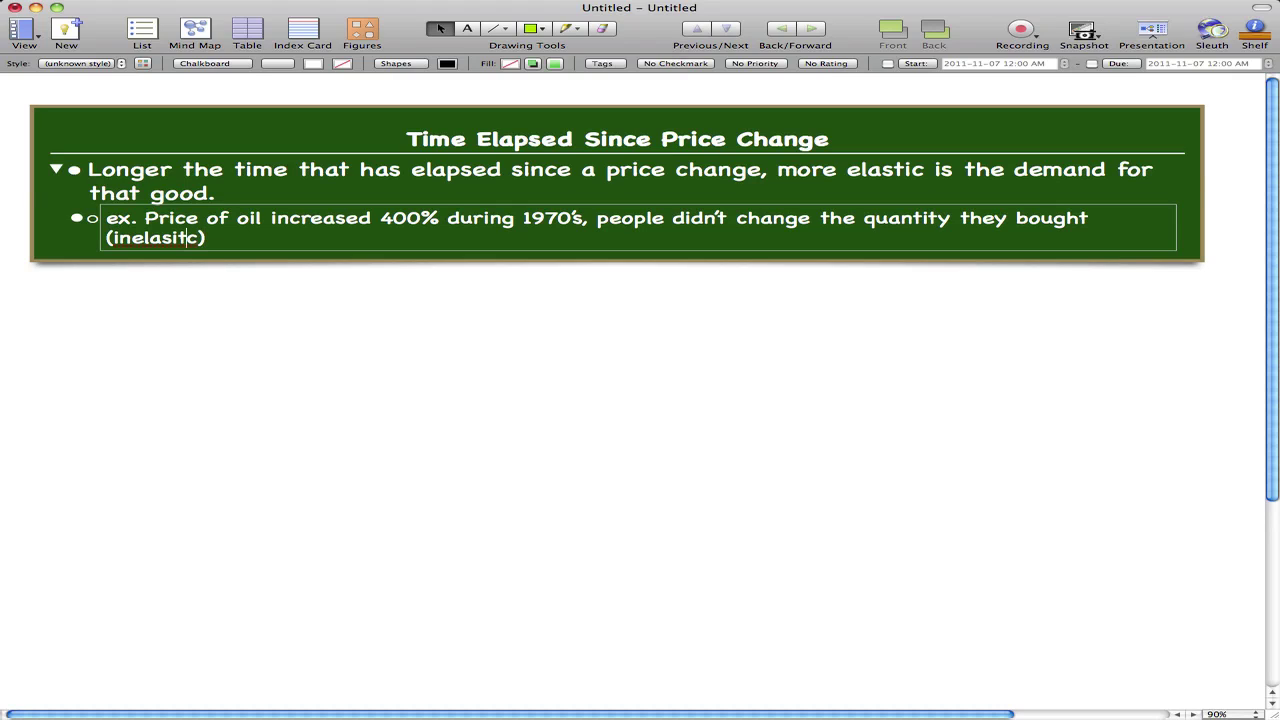
key("BackSpace")
key("BackSpace")
type("tic)/ But a")
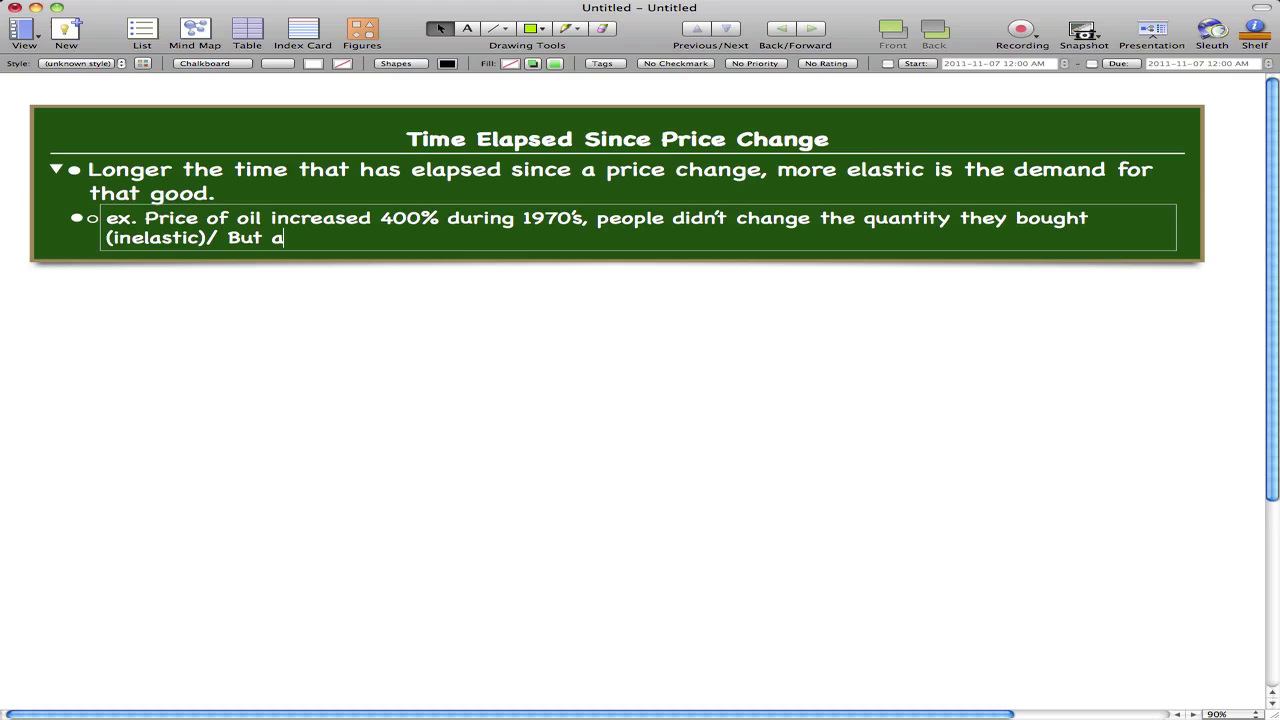
Continue the oil example with "But as more efficient machines were developed, quantity bought decreased."
type("s more efficient ")
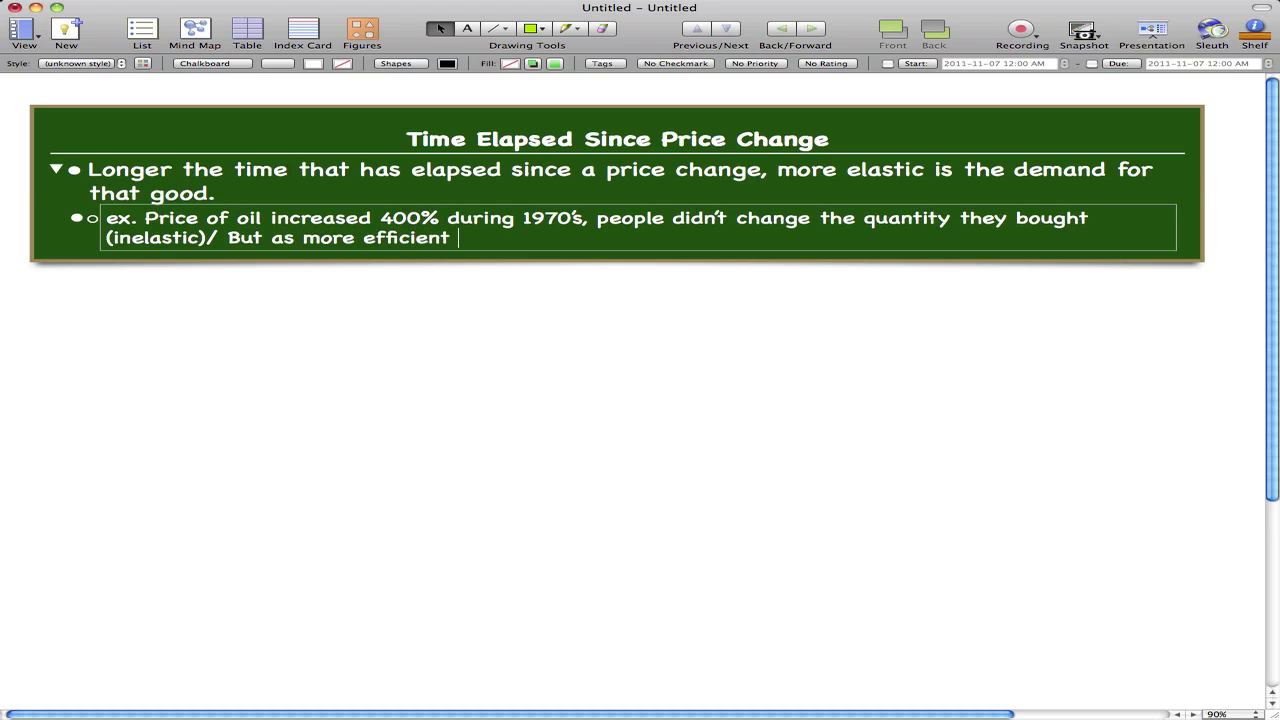
type("machines wer")
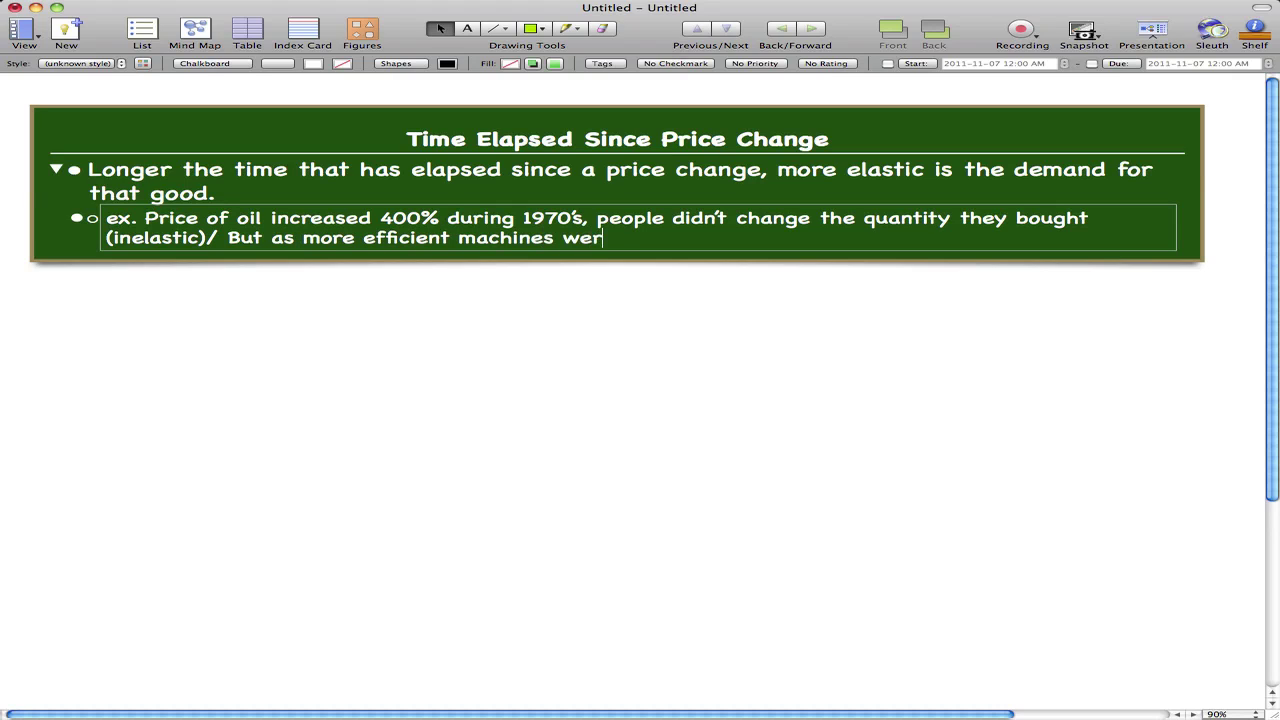
type("e develope")
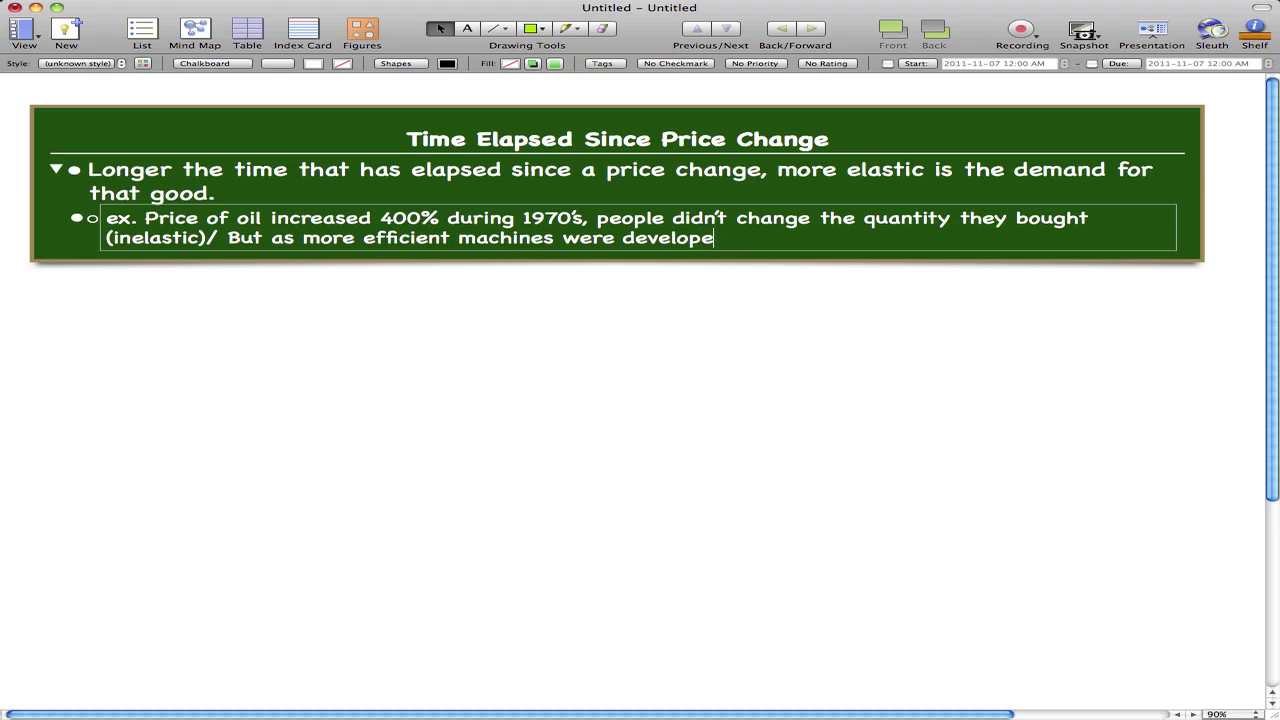
type("d, quantity bought d")
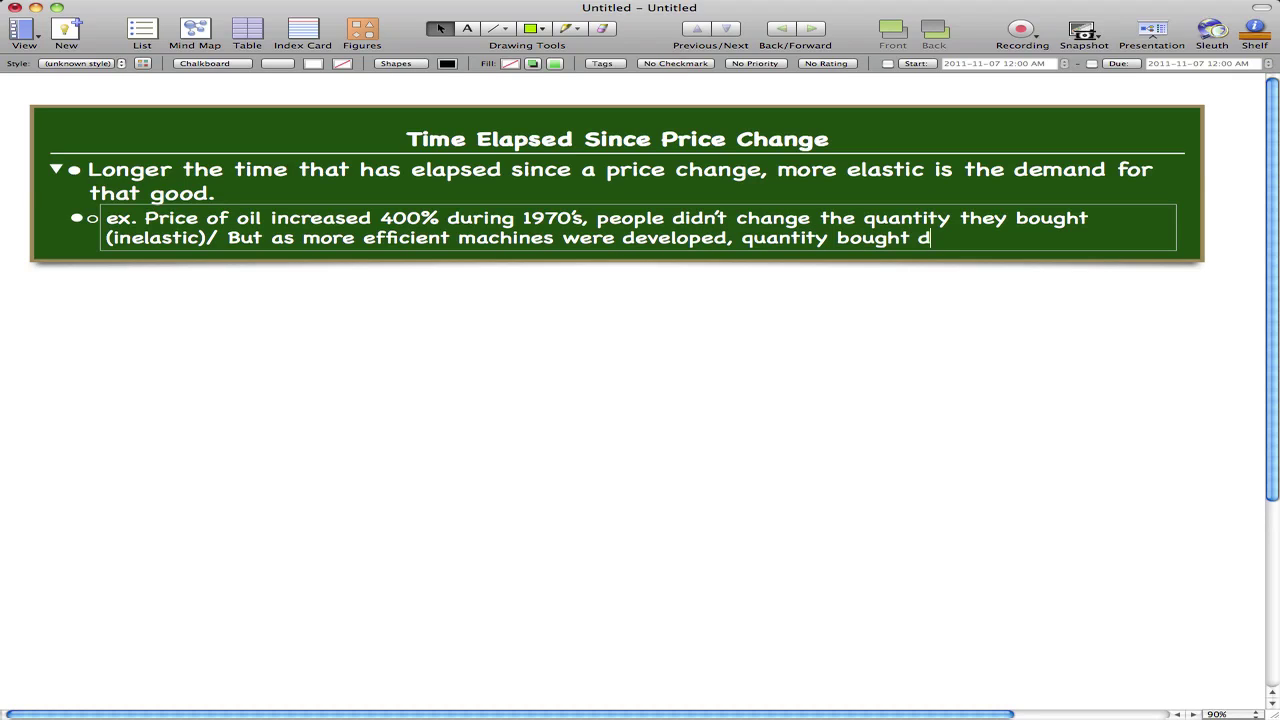
type("ecreased. Demand for oil b")
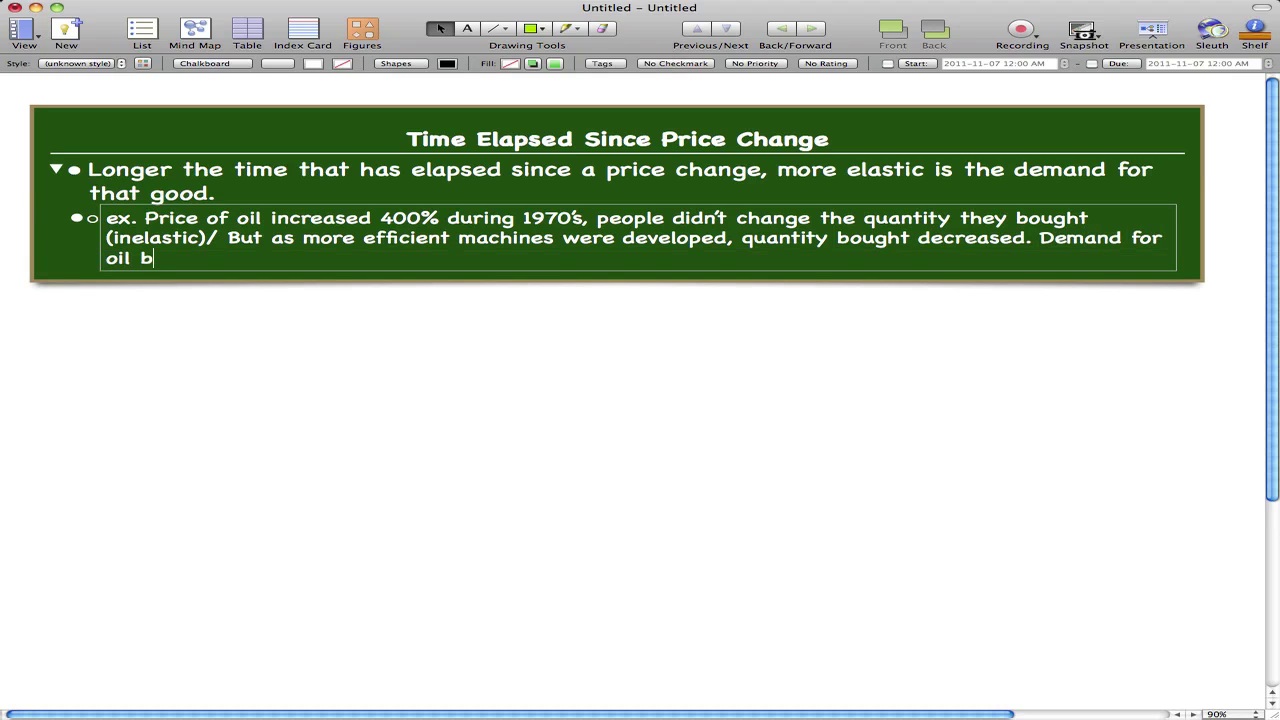
Finish the oil example with "Demand for oil became more elastic as time elapsed since the huge price hike."
type("ecame more elast")
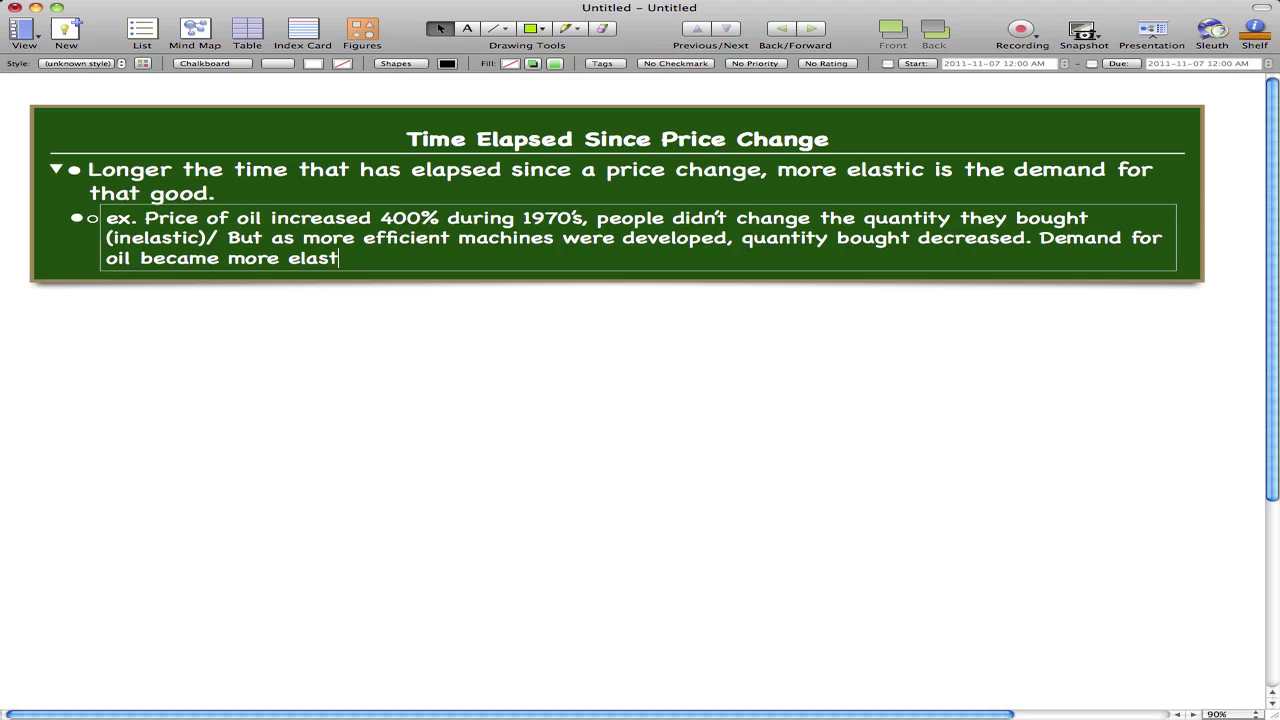
type("ic as time elas")
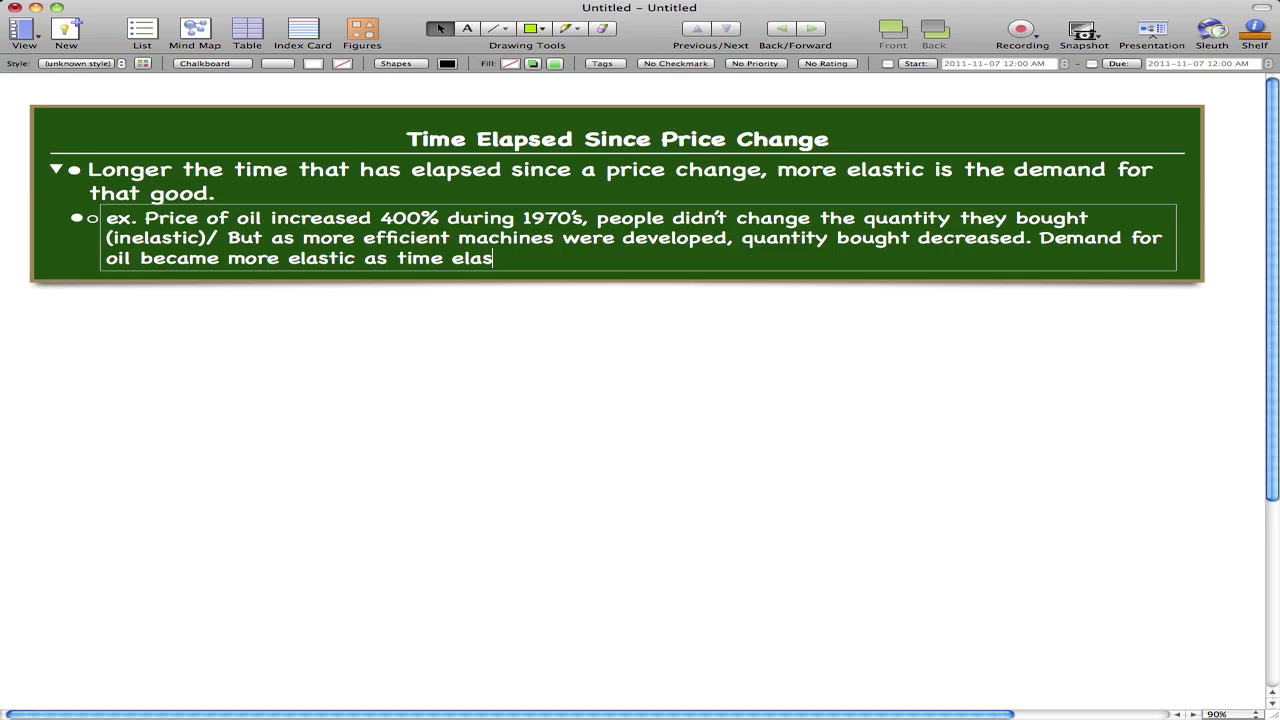
key("BackSpace")
type("psed since ")
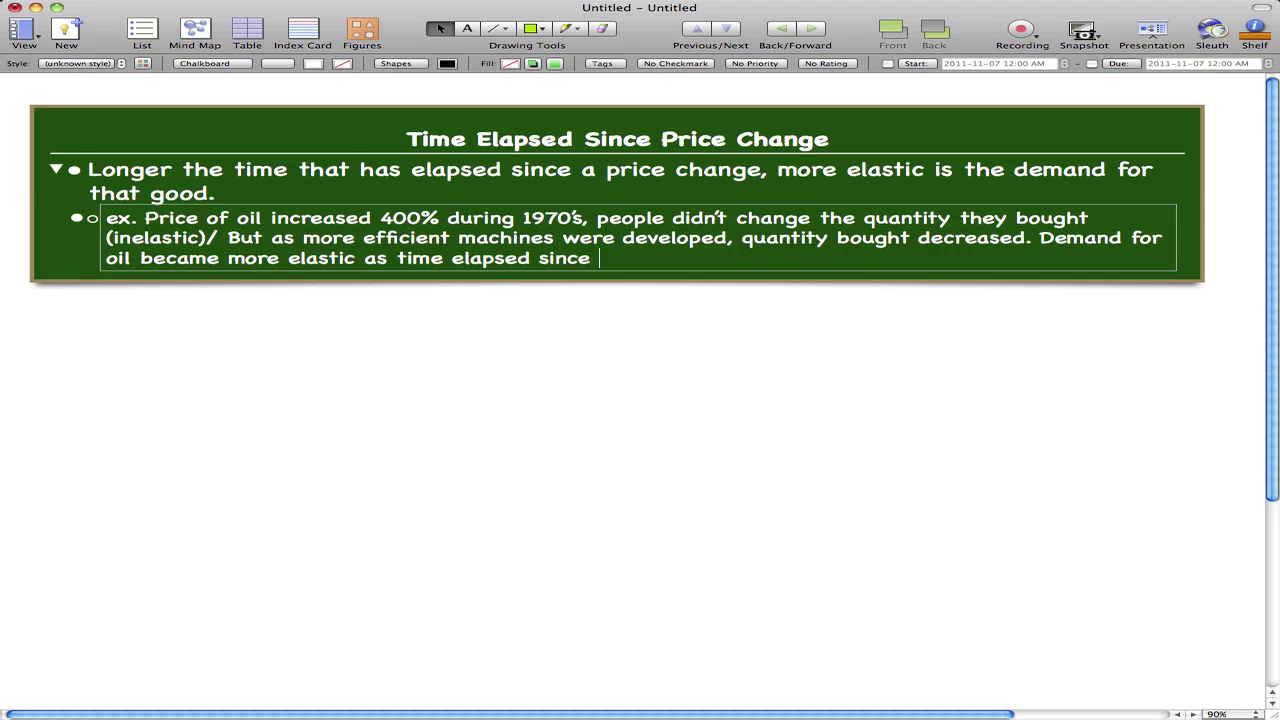
type("the huge pri")
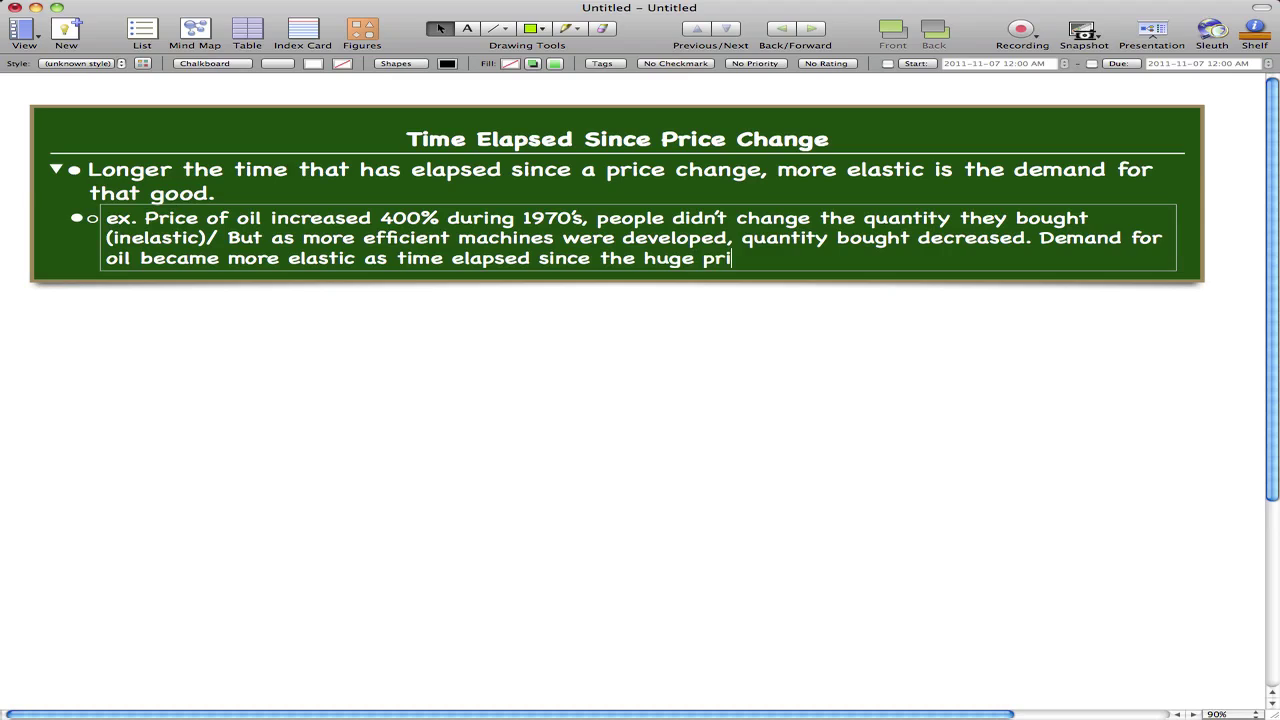
type("ce hike.")
Replace the slash after "(inelastic)" in the oil example with a period
left_click(224, 238)
key("BackSpace")
type(".")
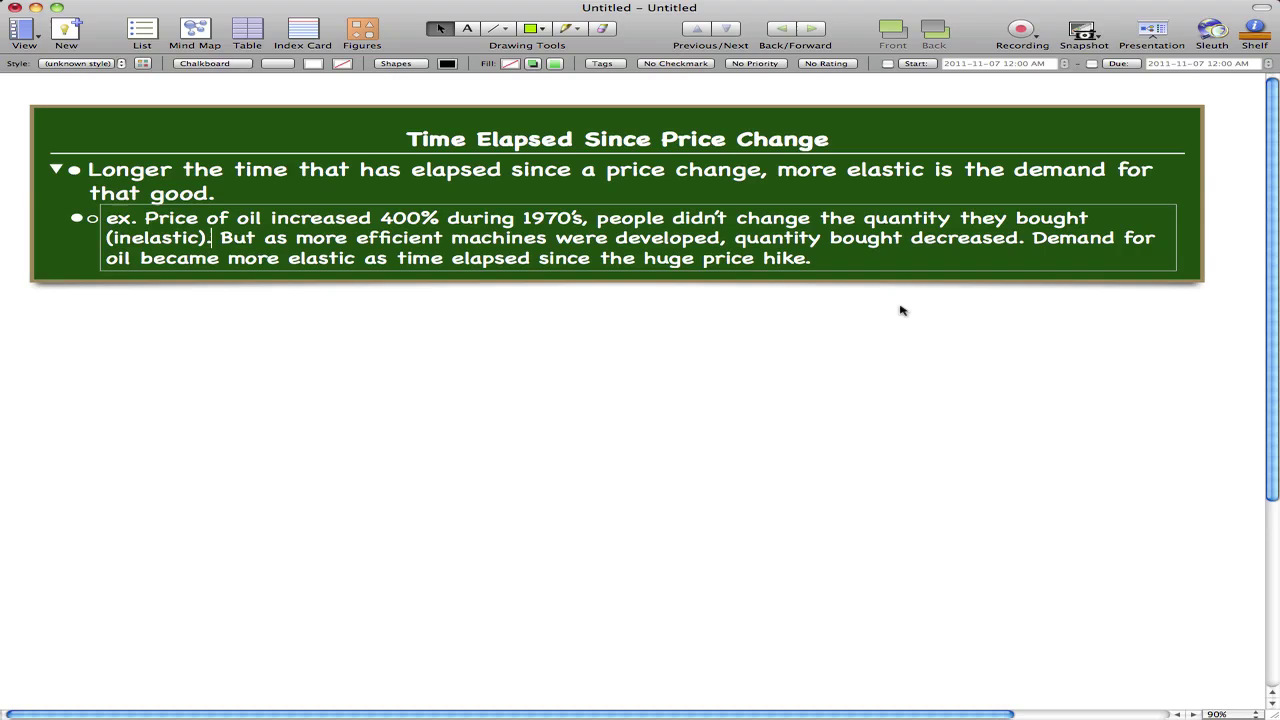
Add a second sub-bullet reading "ex. Price of PC fell, quantity of PCs demanded increased slightly."
key("Return")
type("ex")
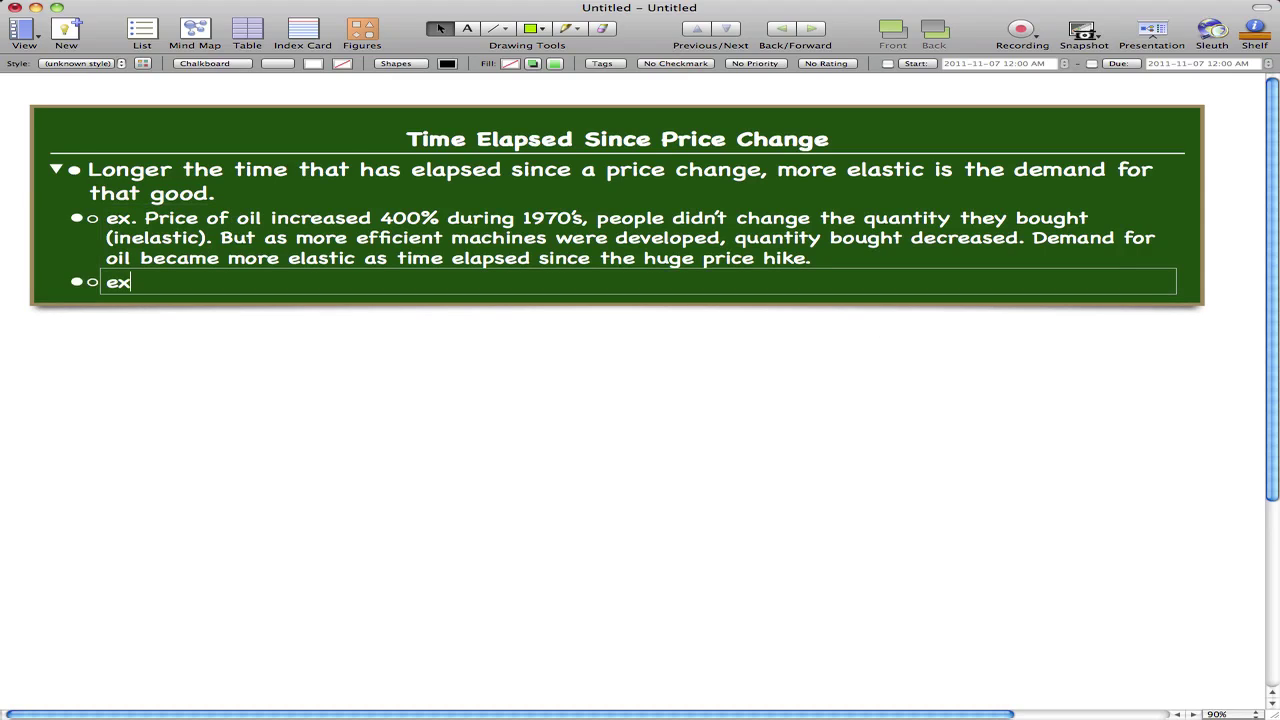
type(". Price of PC fee")
key("BackSpace")
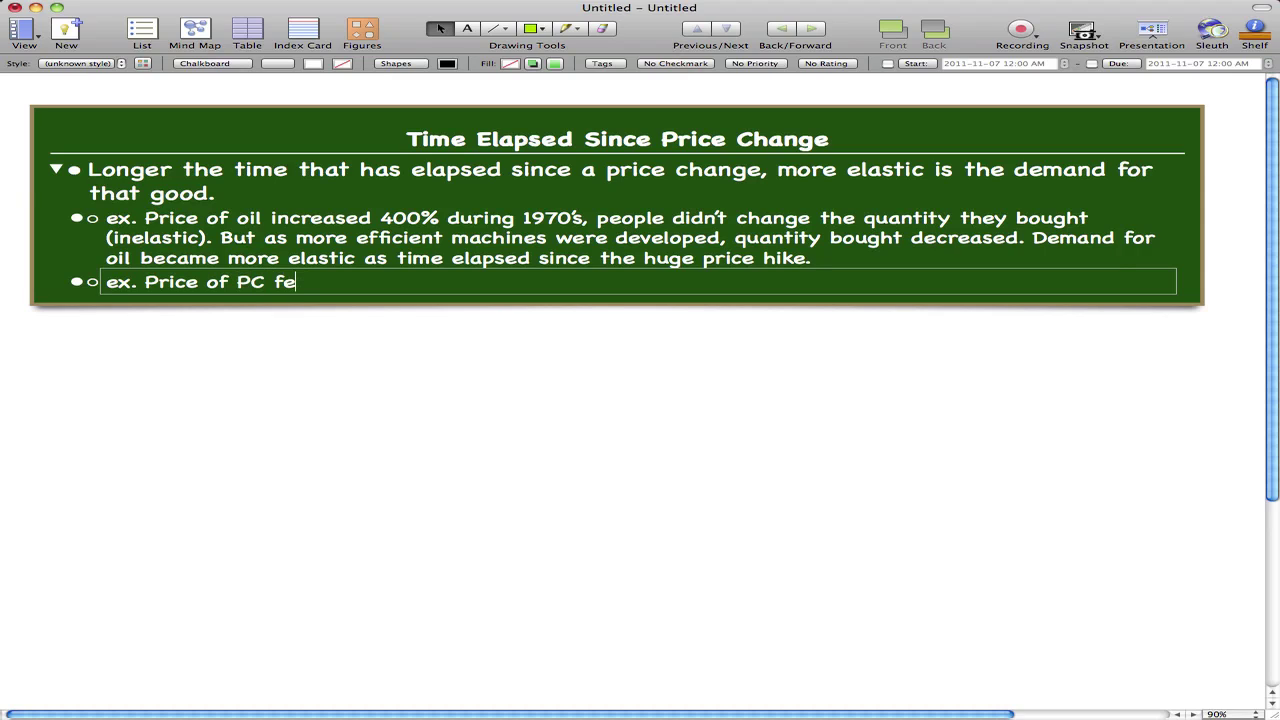
type("ll, quantity ")
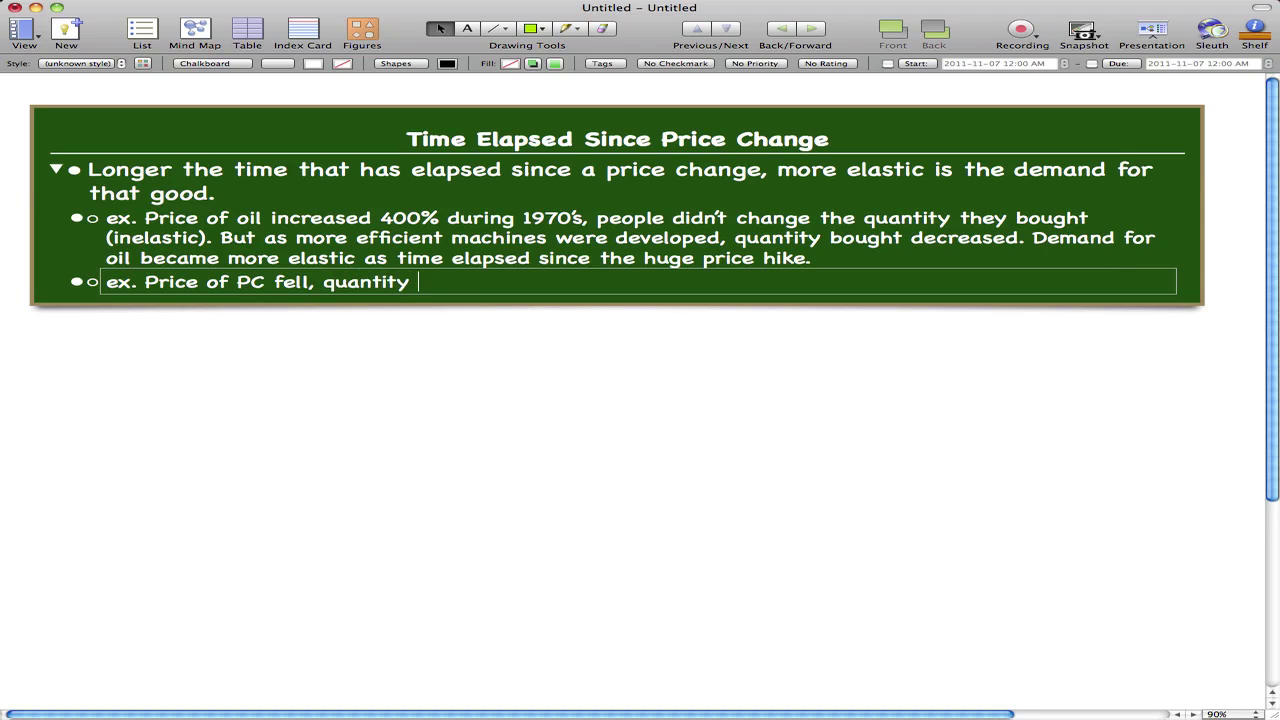
type("of PCs demanded increaed")
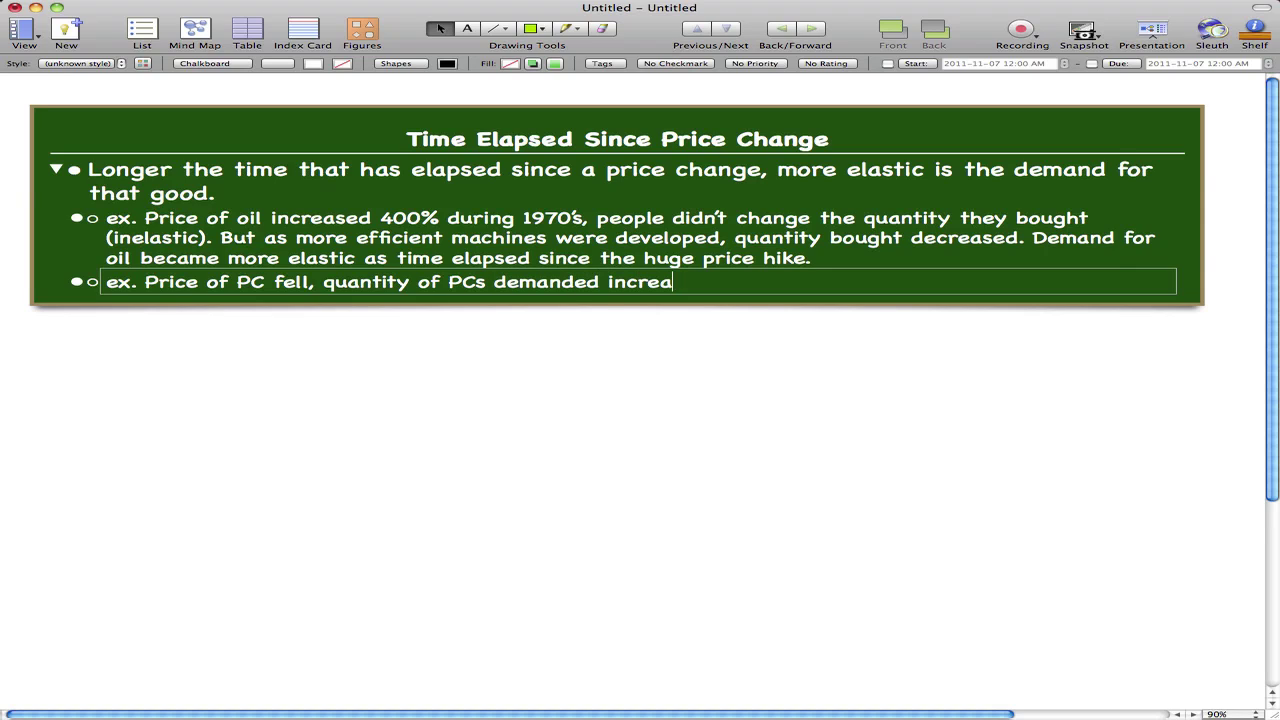
key("BackSpace")
key("BackSpace")
key("BackSpace")
type("sed slighly")
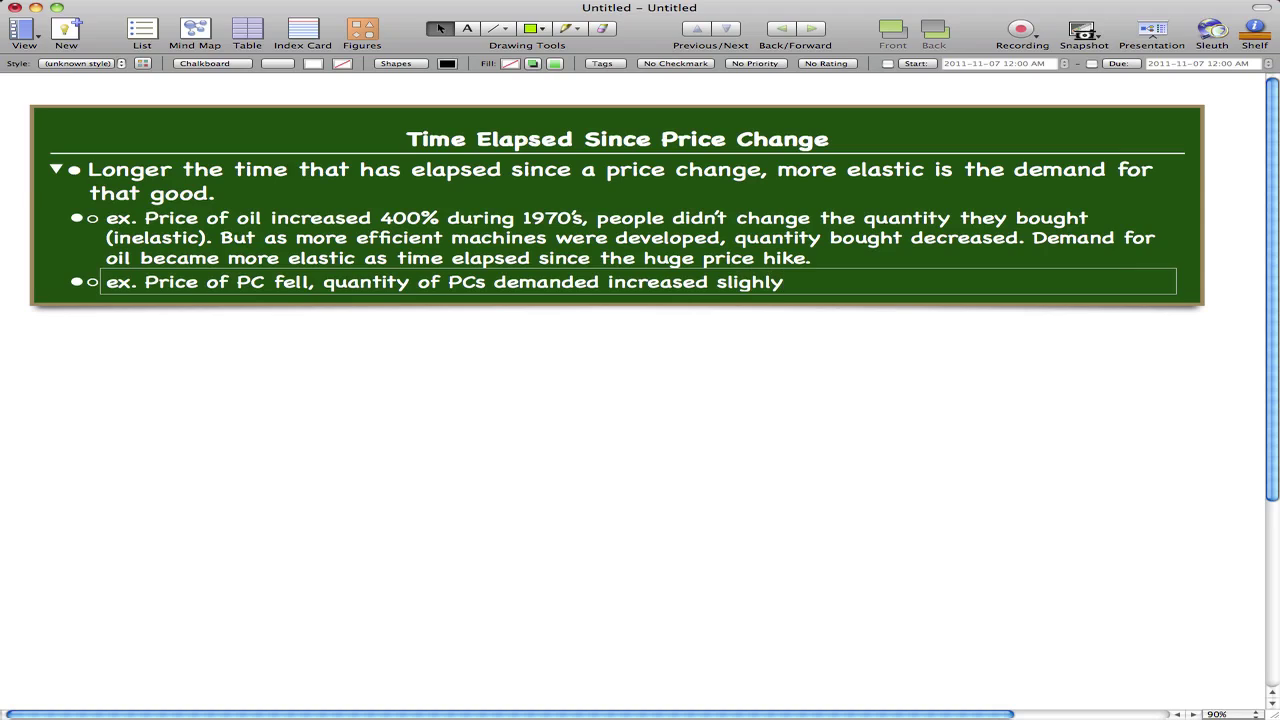
key("BackSpace")
key("BackSpace")
type("tly. People have ")
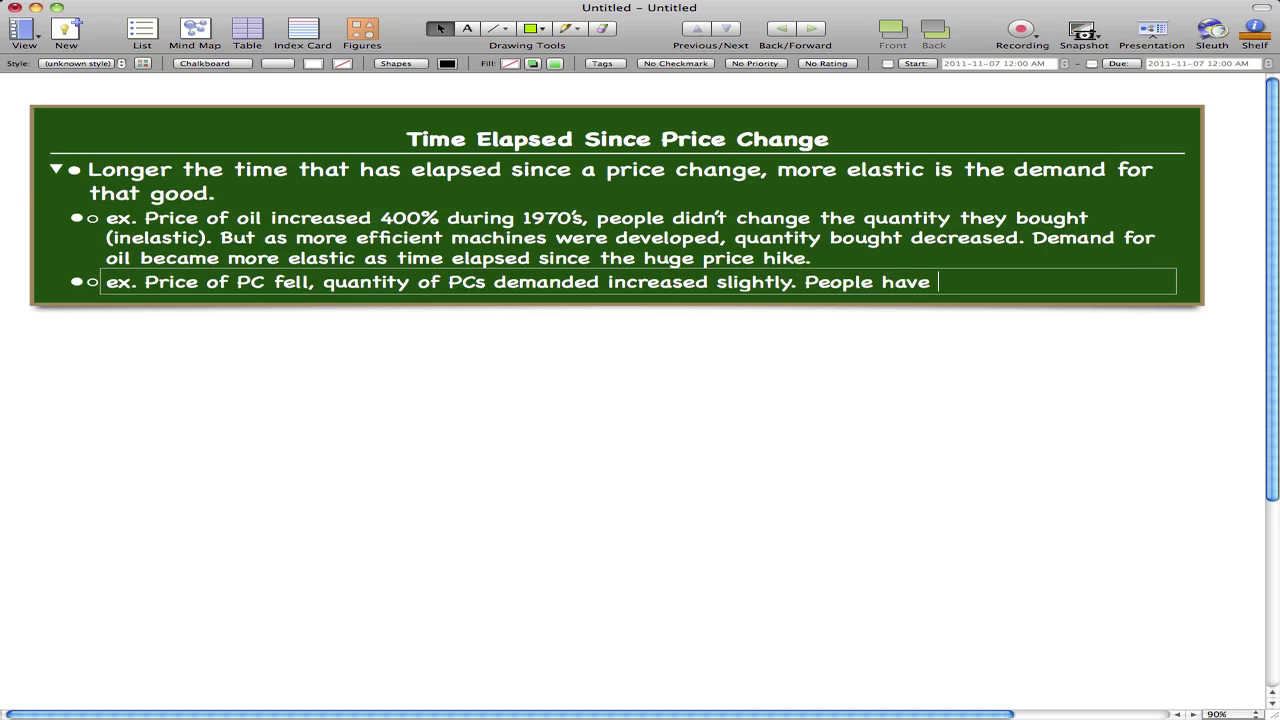
Continue the PC example with "People have became informed about the variety of ways to use a PC, quantity of PCs bought increased sharply."
type("became informed abo")
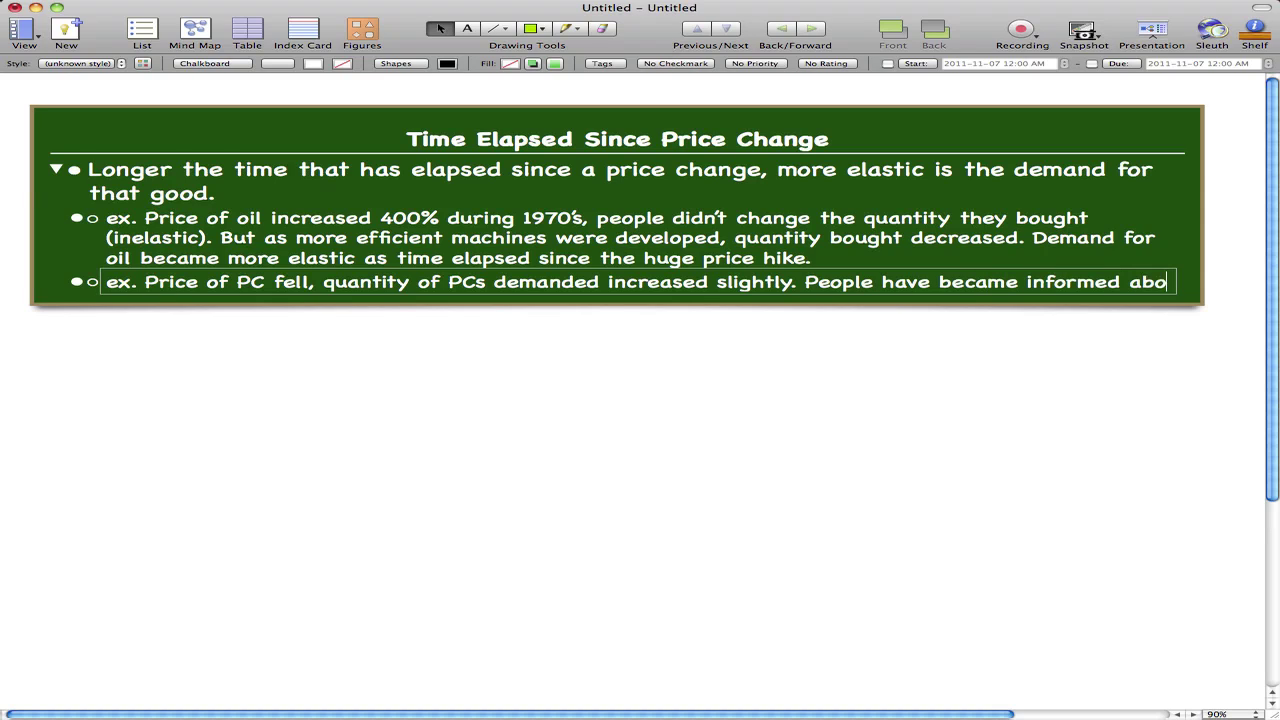
type("ut the varie")
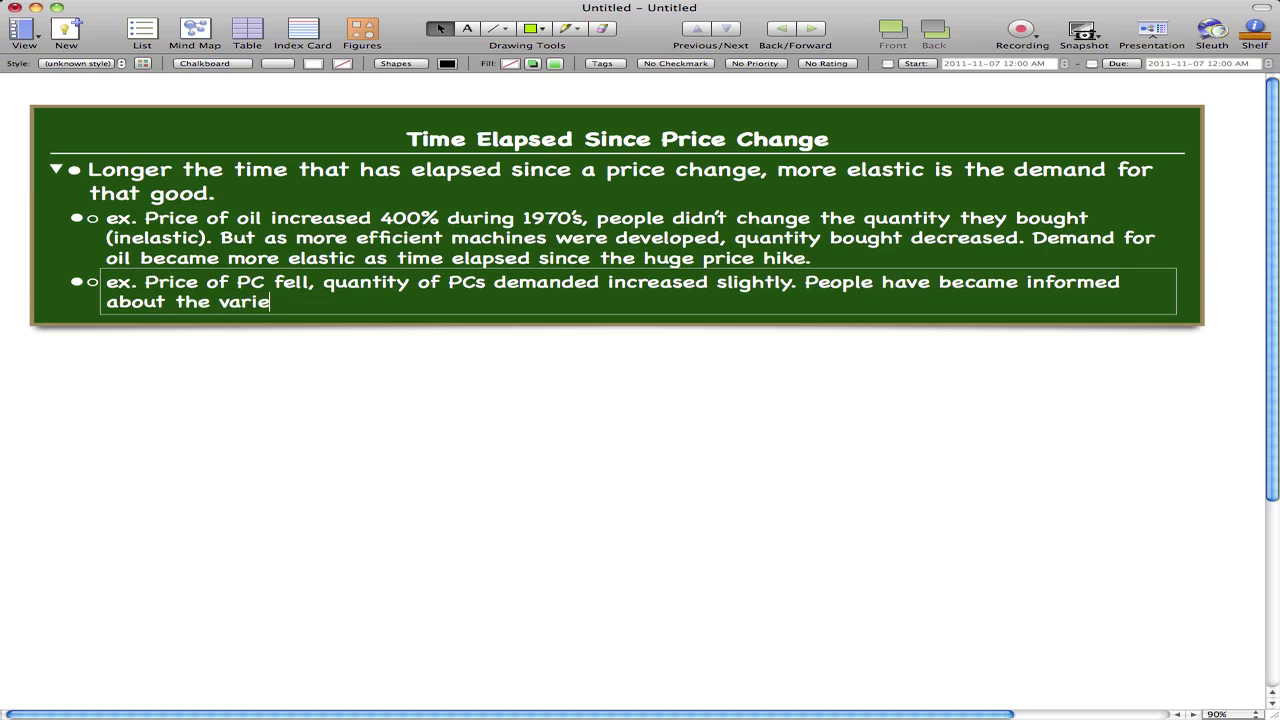
type("ty of ways to use")
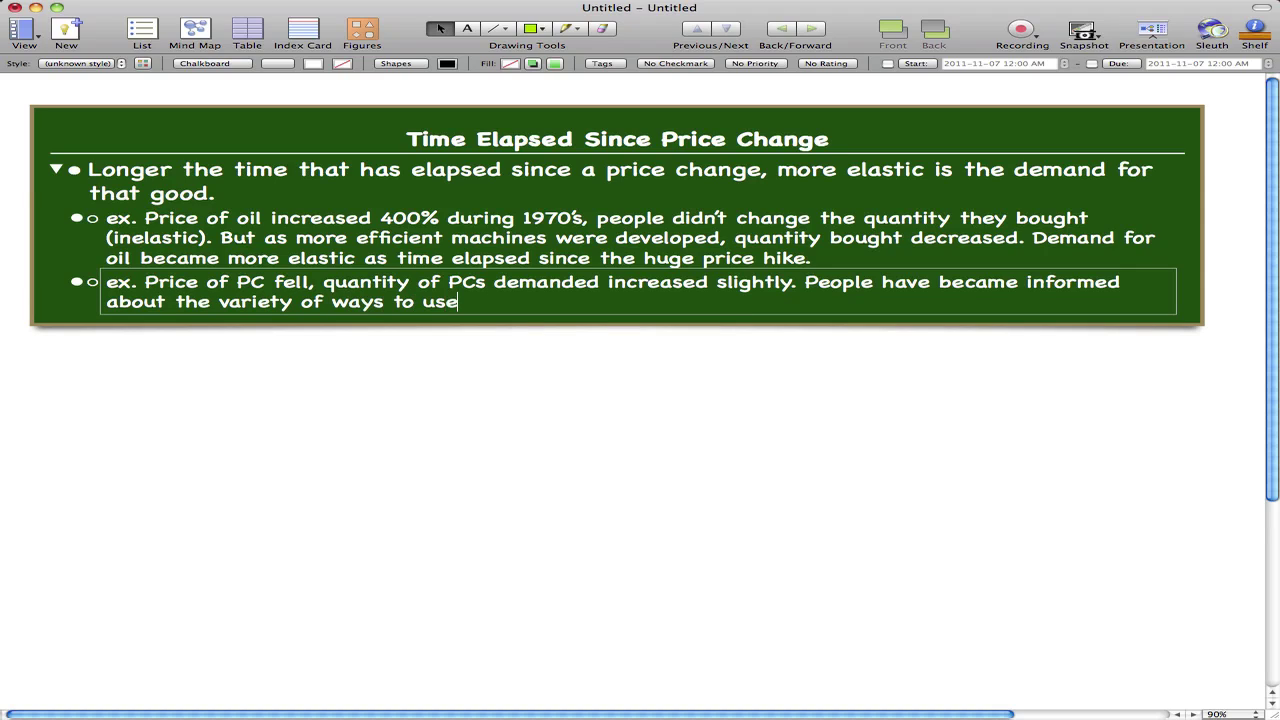
type(" a PC.")
key("BackSpace")
type(", quantity ")
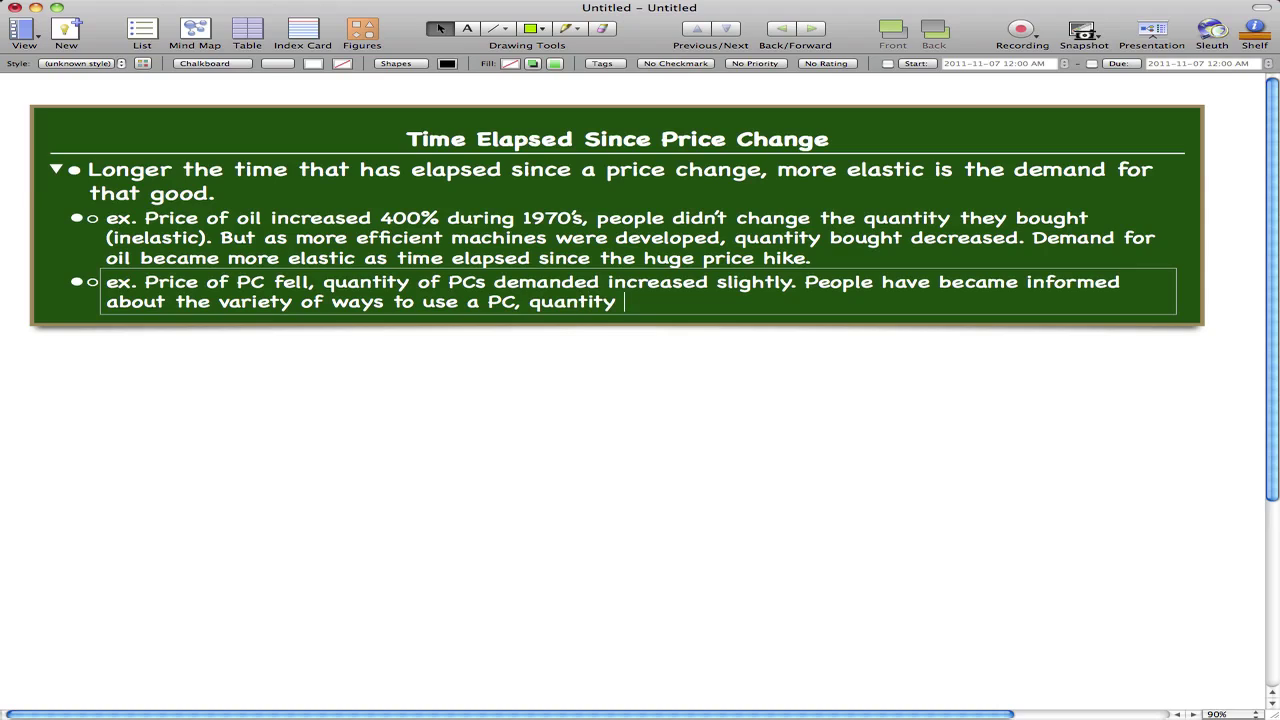
type("of PCs bought")
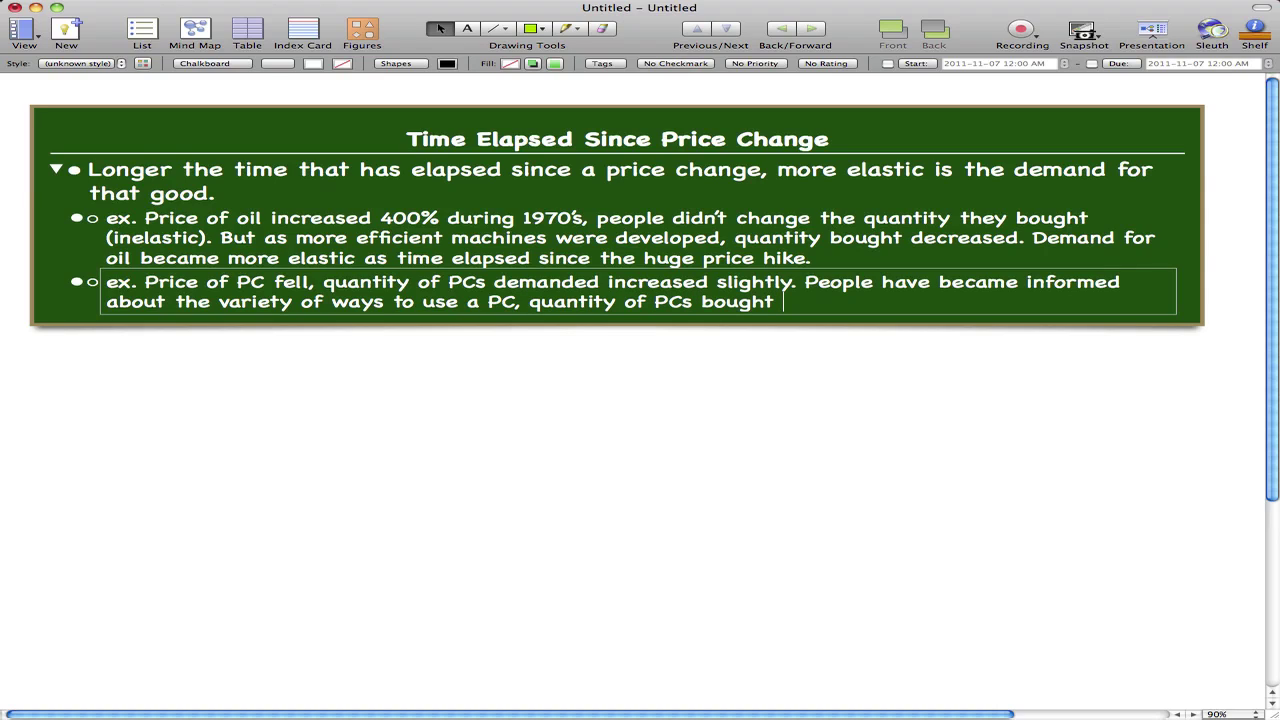
type(" increased sharp")
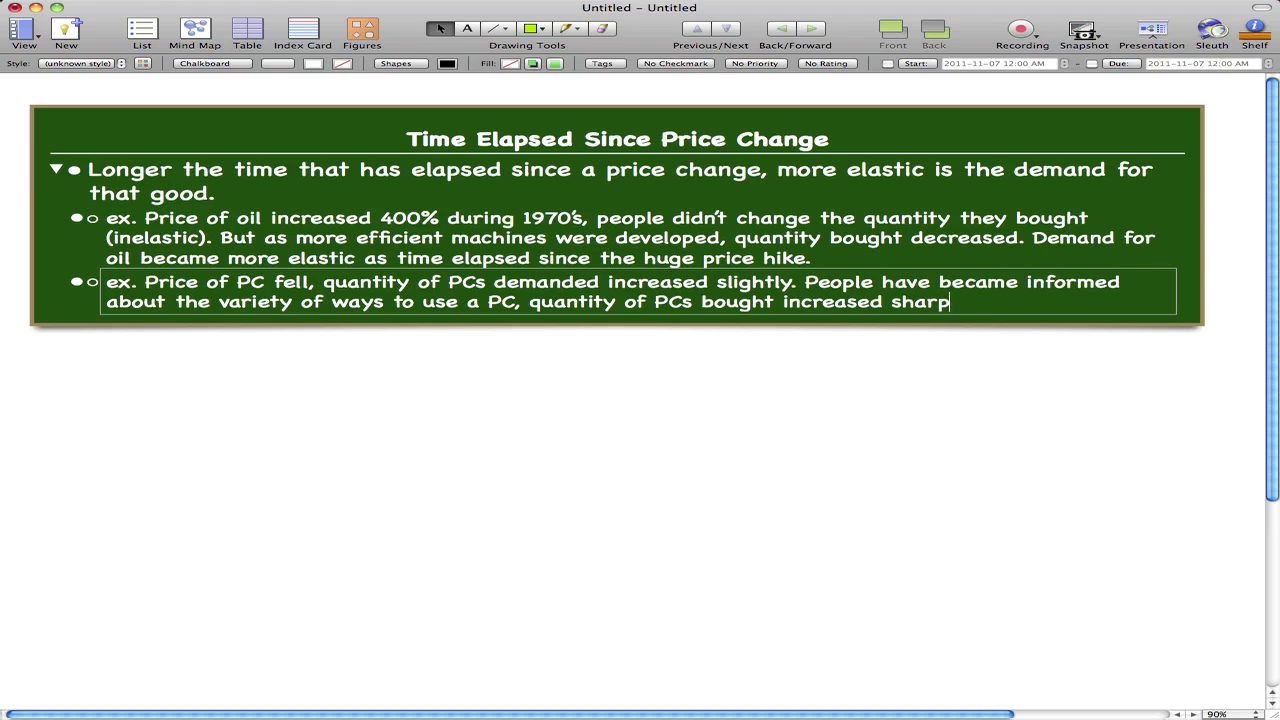
type("ly. Demand")
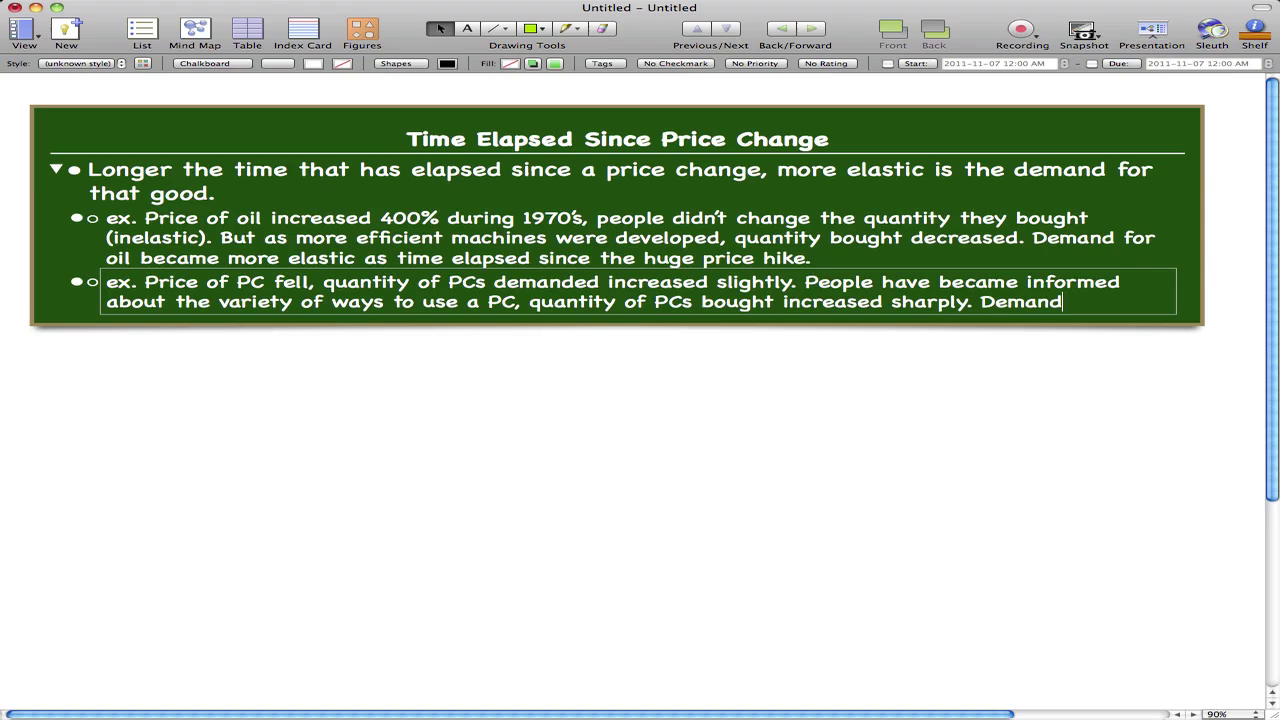
Finish the PC example with the sentence "Demand for PCs become more elastic."
type(" for PCs become more elas")
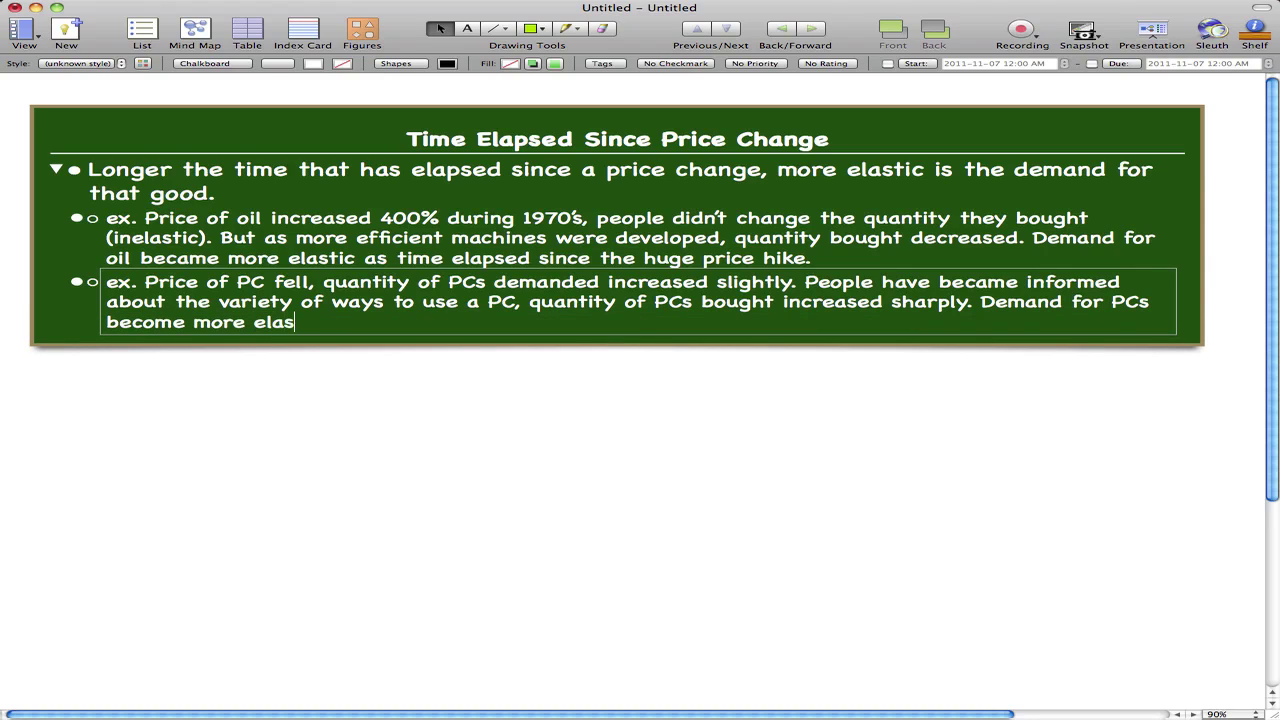
type("stic.")
key("BackSpace")
key("BackSpace")
key("BackSpace")
key("BackSpace")
key("BackSpace")
type("tic.")
Add a third sub-bullet reading "When people become more comfortable and knowledgable about some product, it could become more elastic."
key("Return")
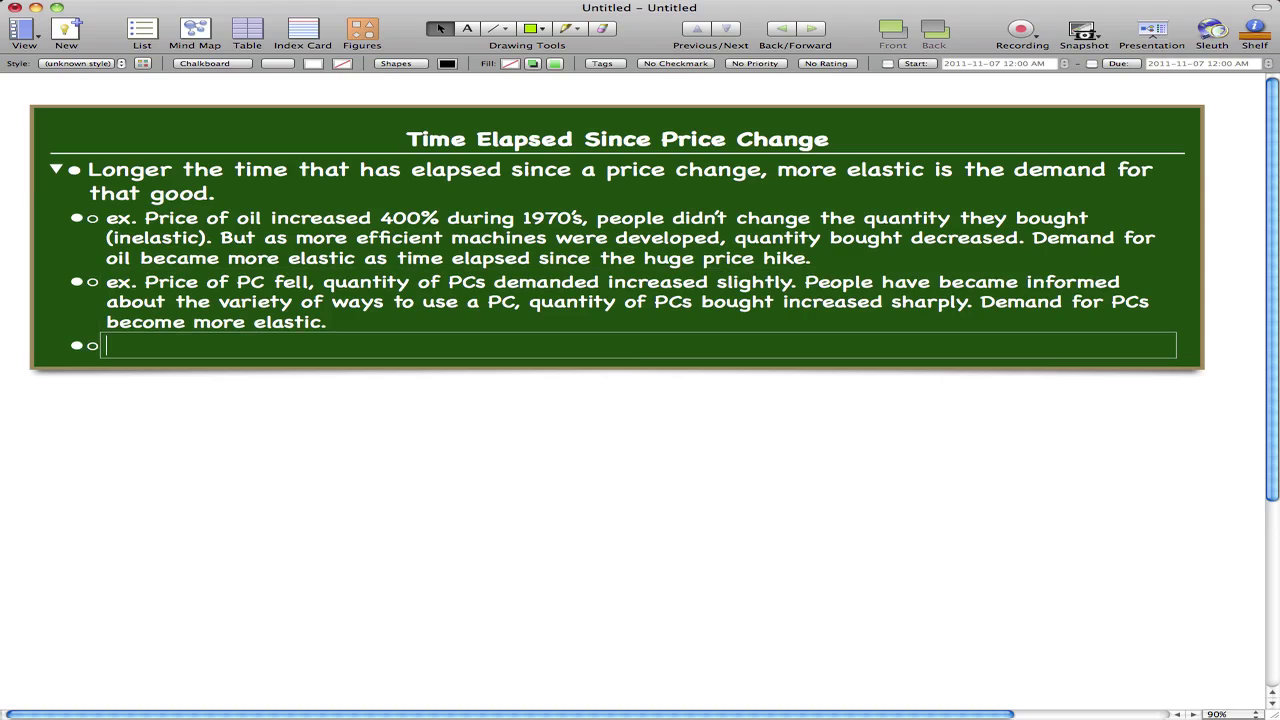
type("When people beco")
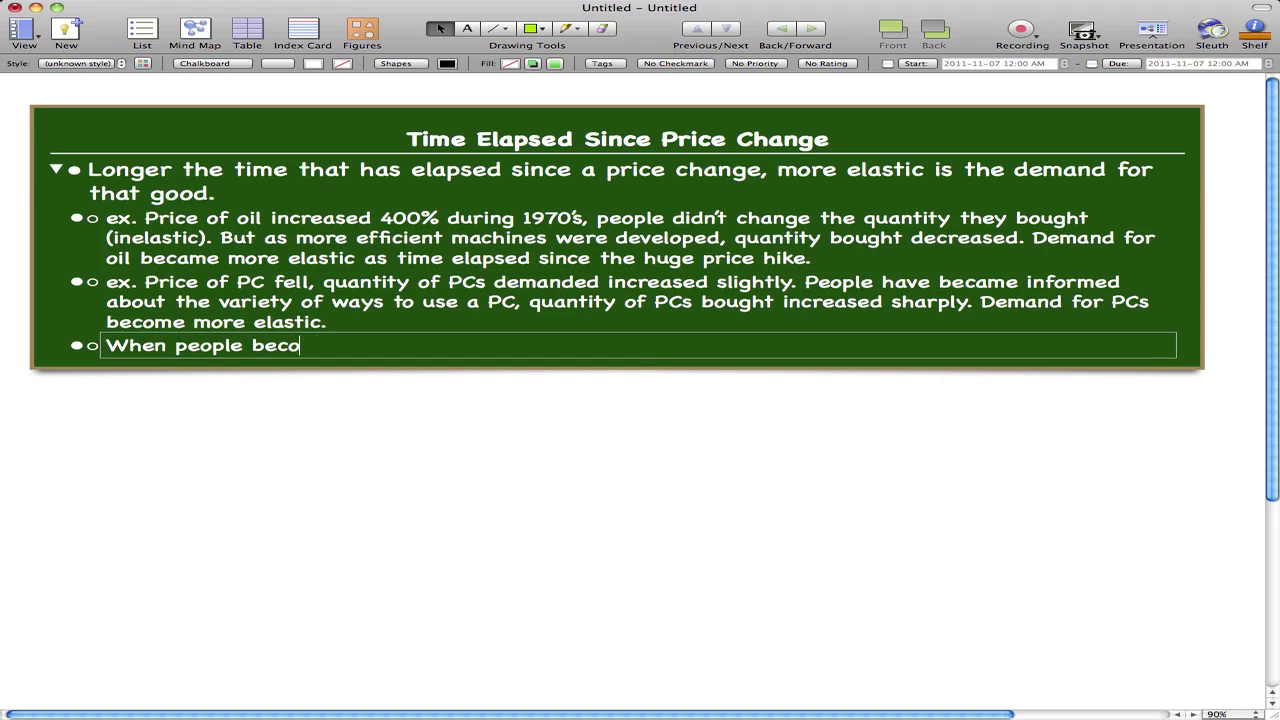
type("me more comfo")
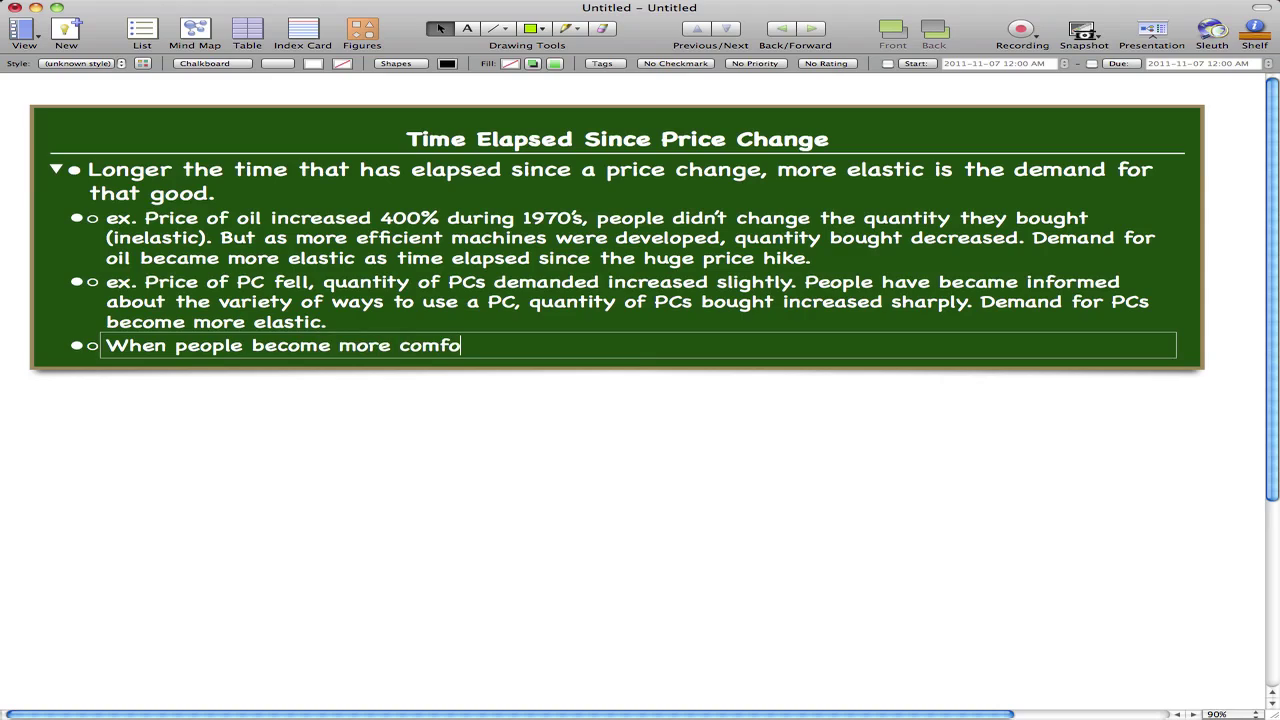
type("rtable and ko")
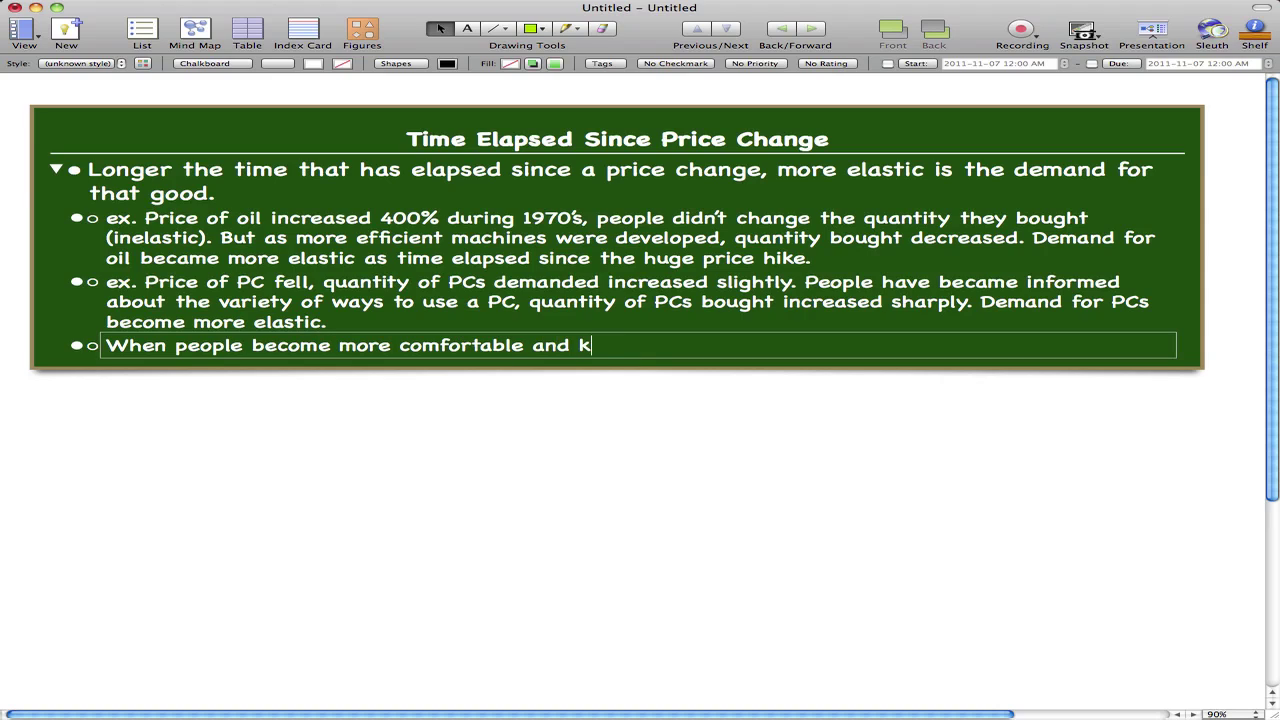
key("BackSpace")
type("nowledgable about somet")
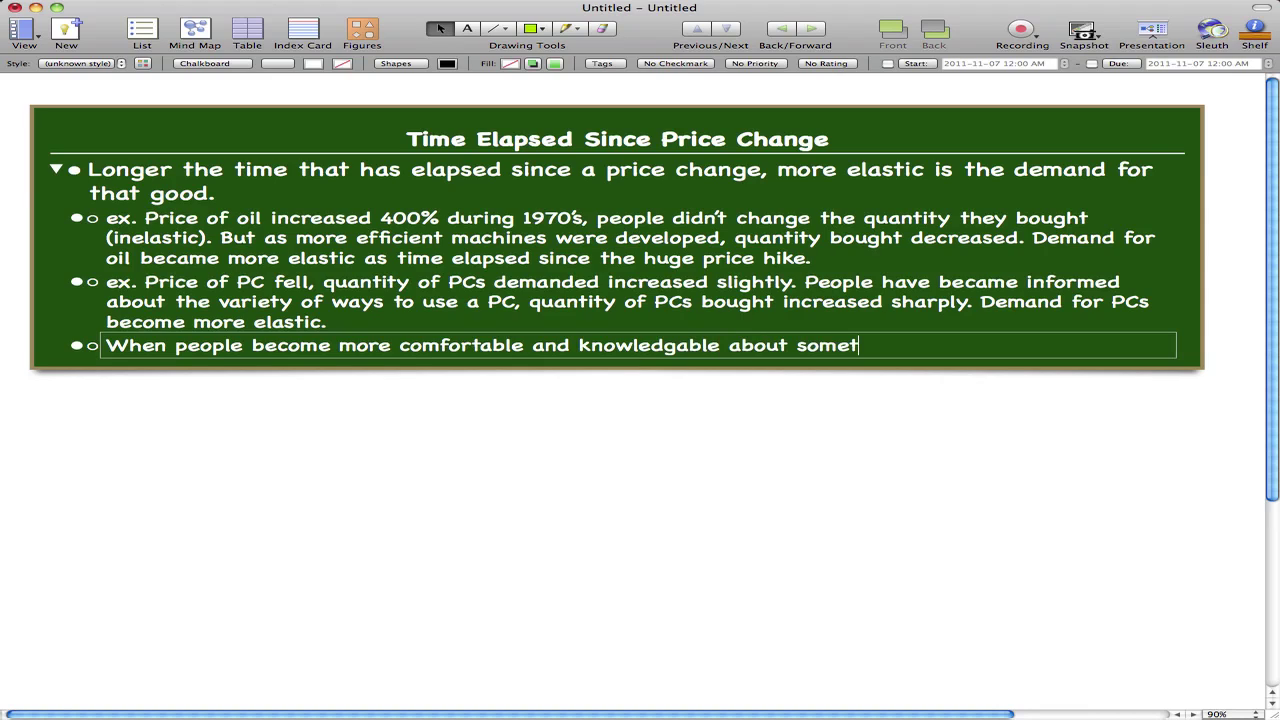
key("BackSpace")
type("product, it could beco")
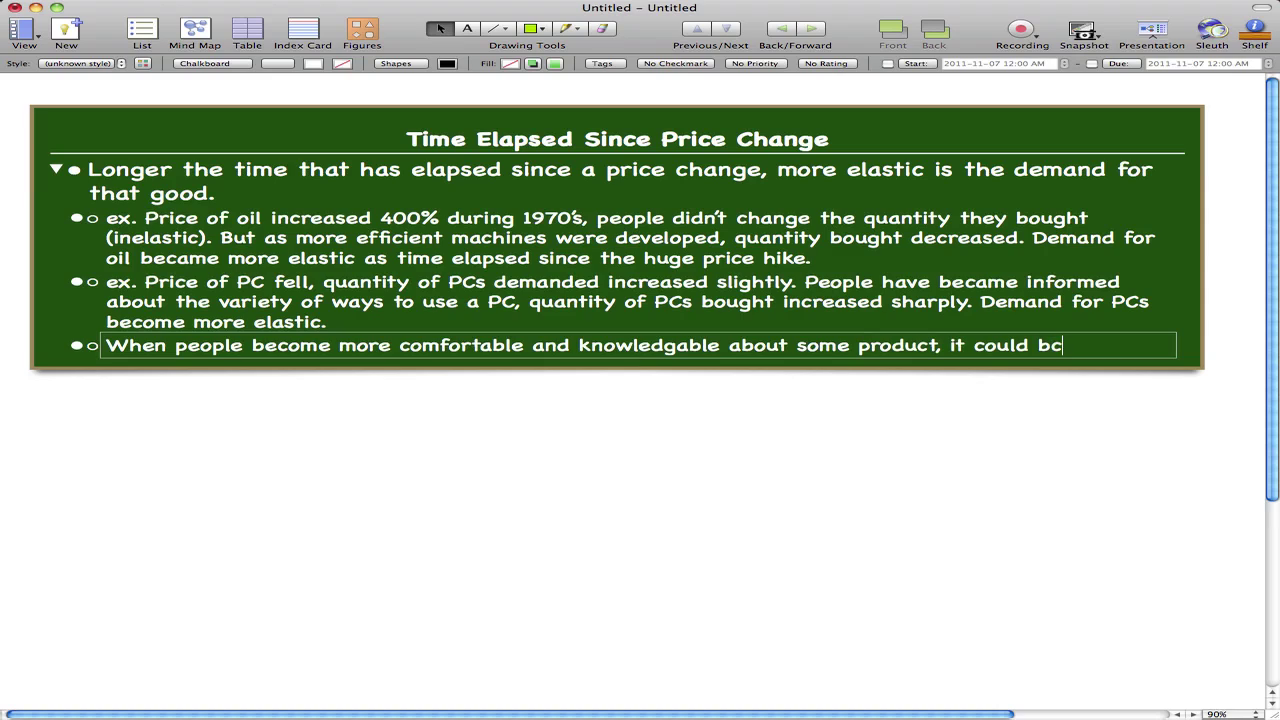
type("me more elastic.")
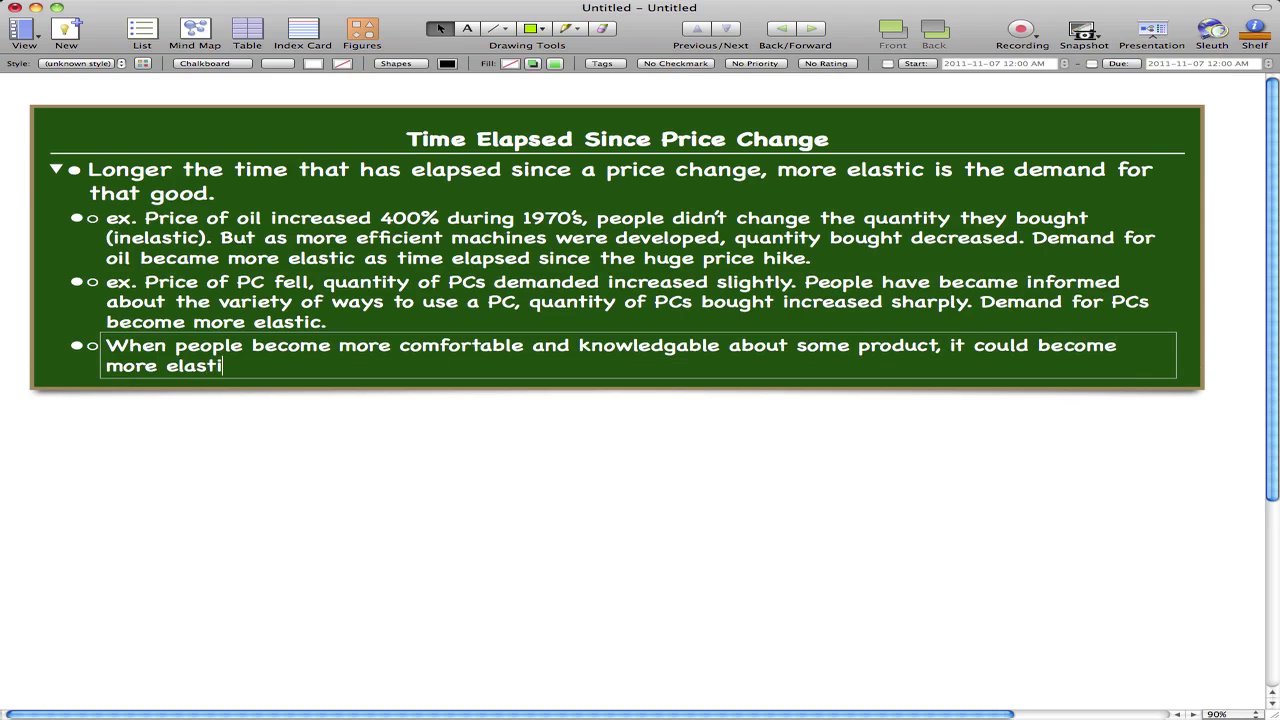